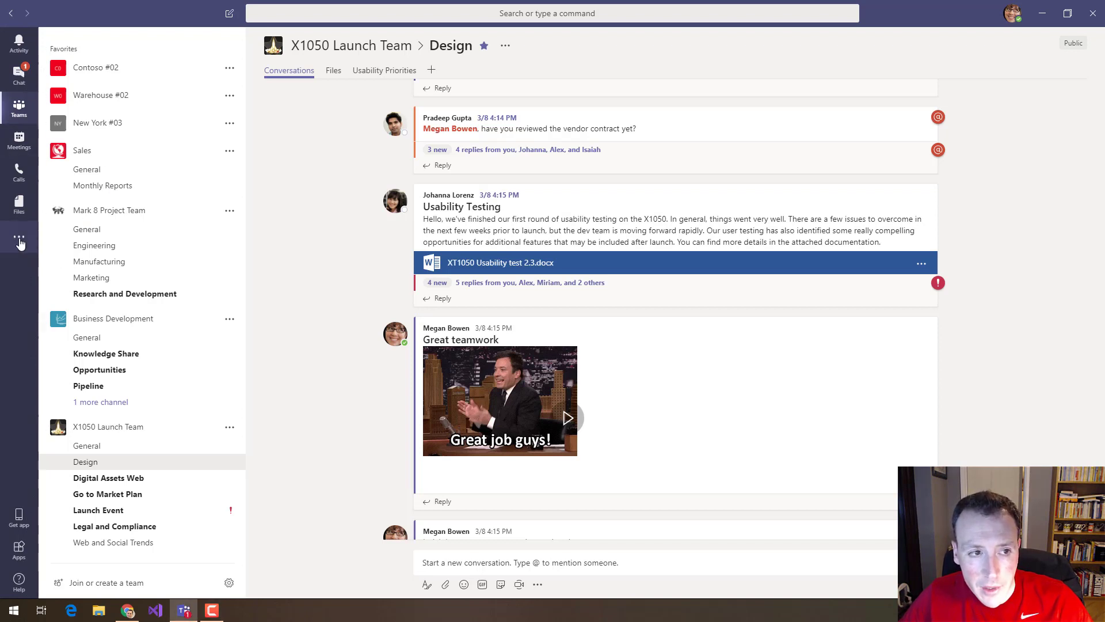
Step: Open the Teams app store, browse the Developer and IT category, and search the store for "app s"
left_click(20, 242)
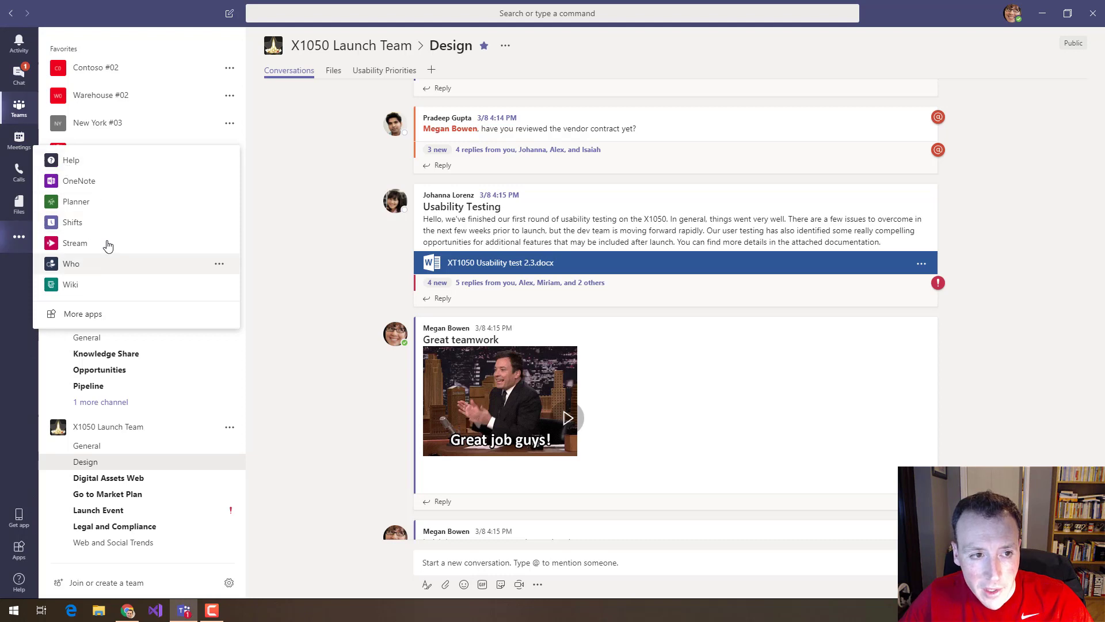
left_click(94, 317)
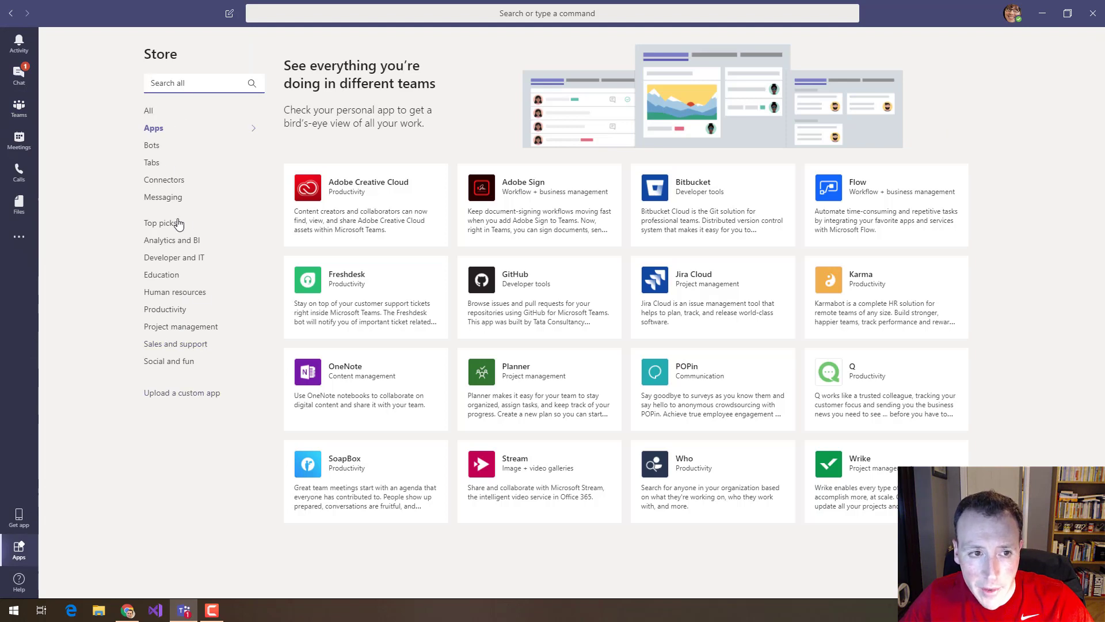
left_click(177, 264)
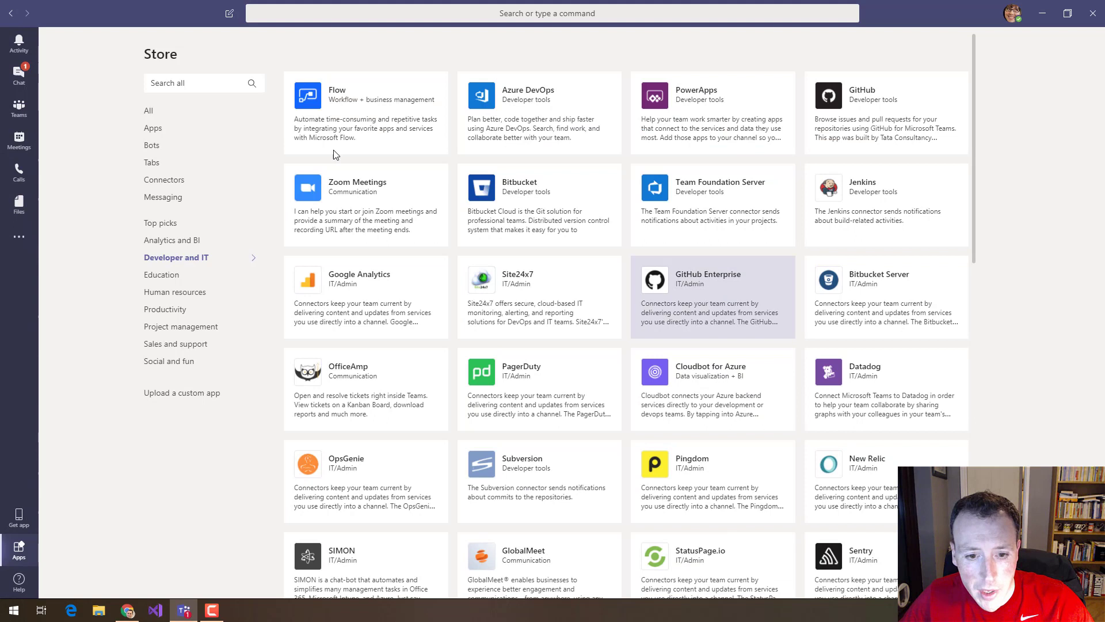
left_click(224, 82)
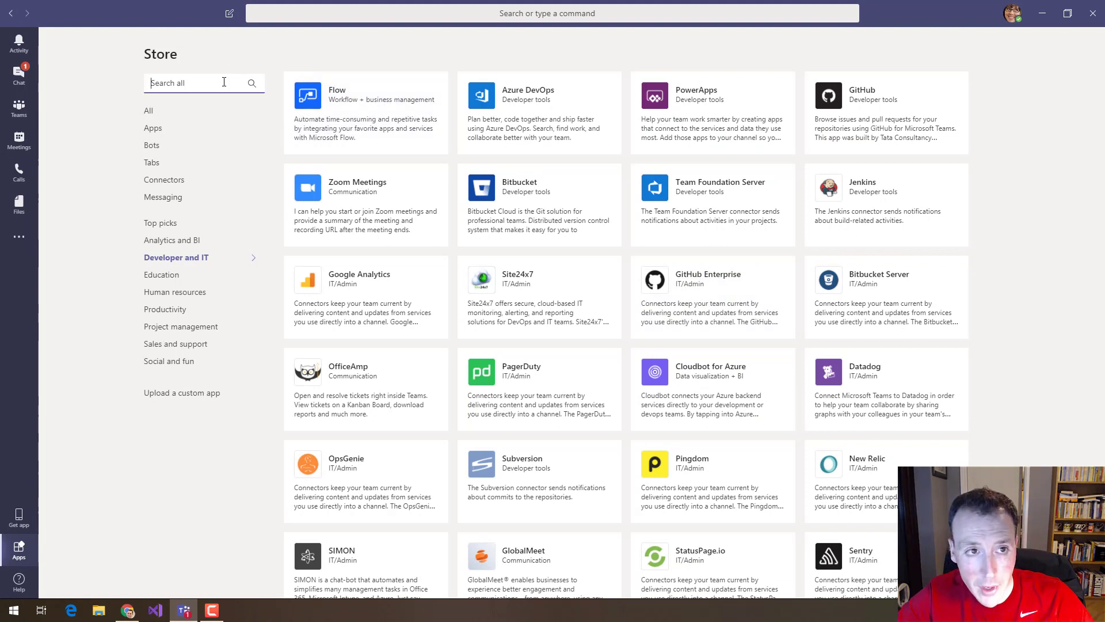
type("app s")
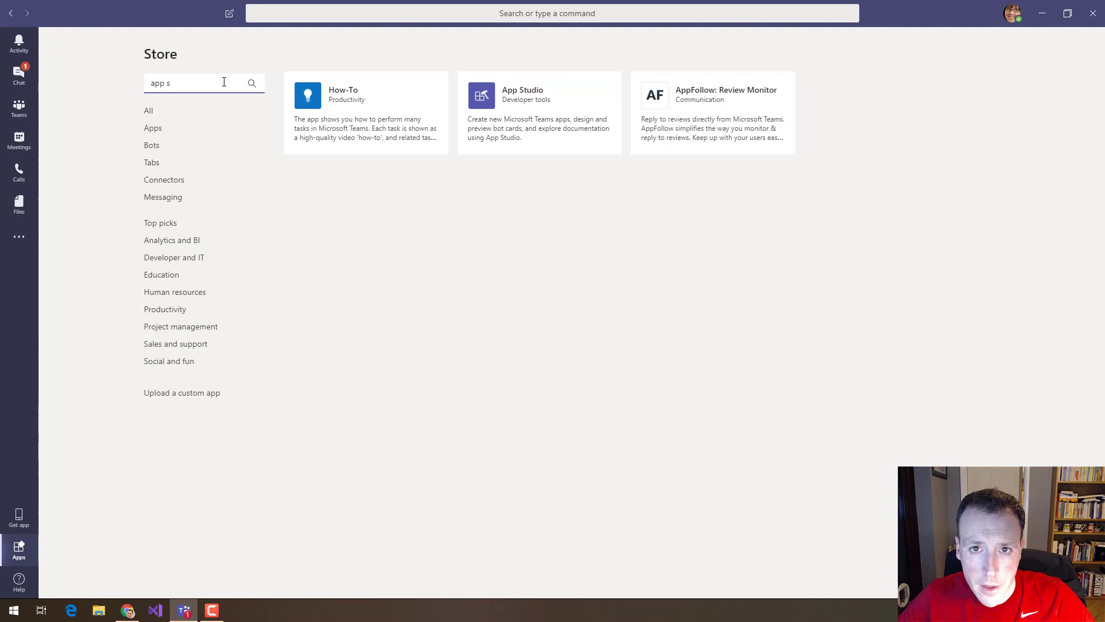
Step: Install App Studio from the search results and open its personal app
left_click(516, 102)
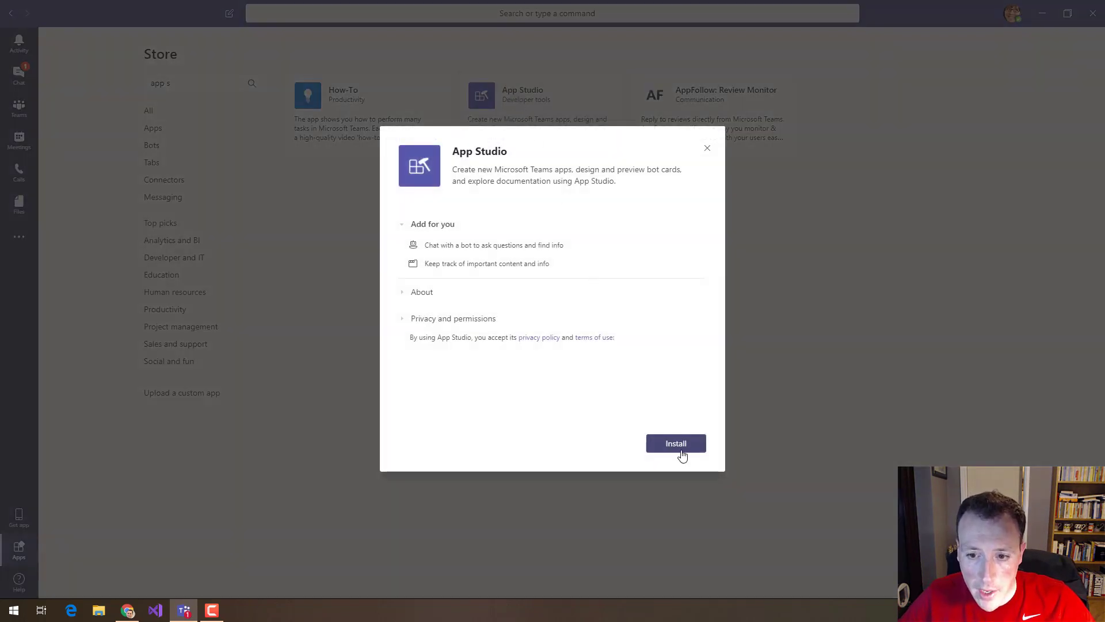
left_click(679, 444)
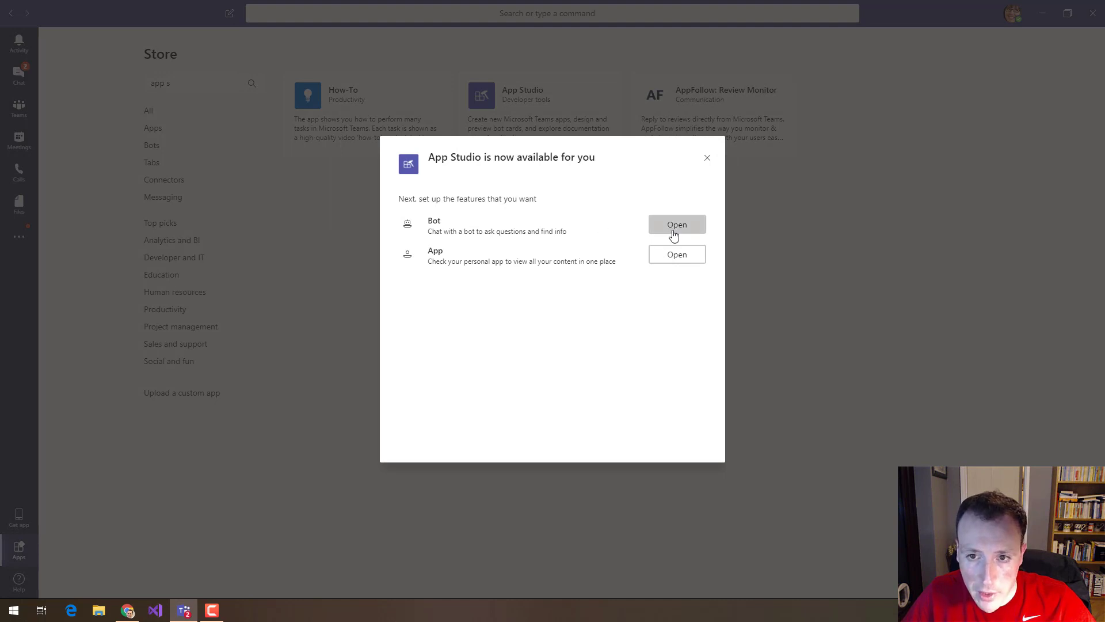
left_click(684, 265)
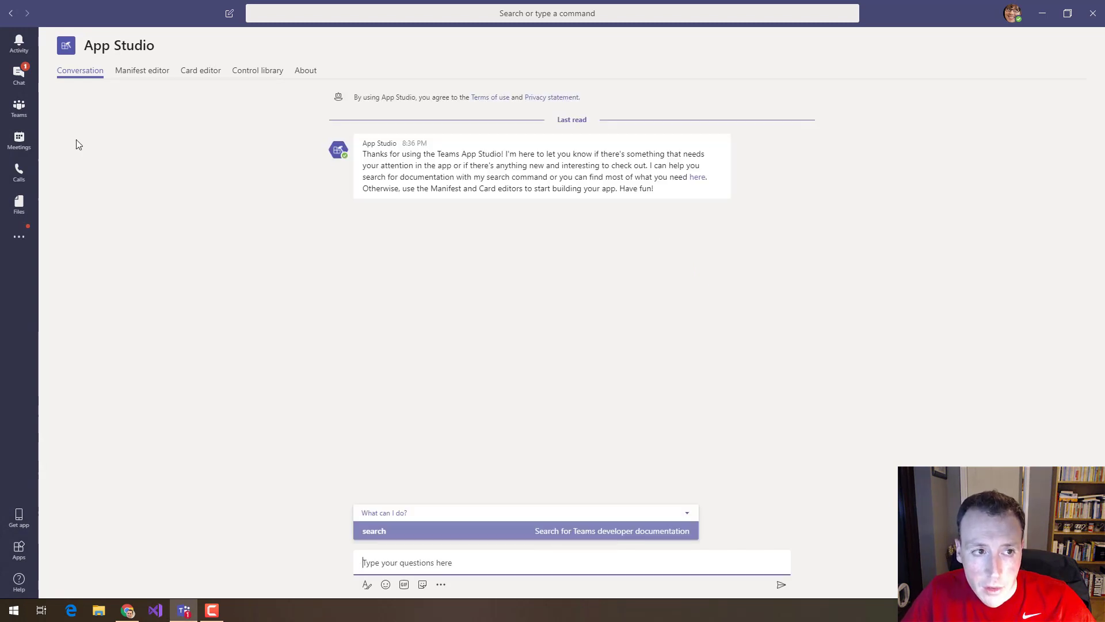
left_click(20, 231)
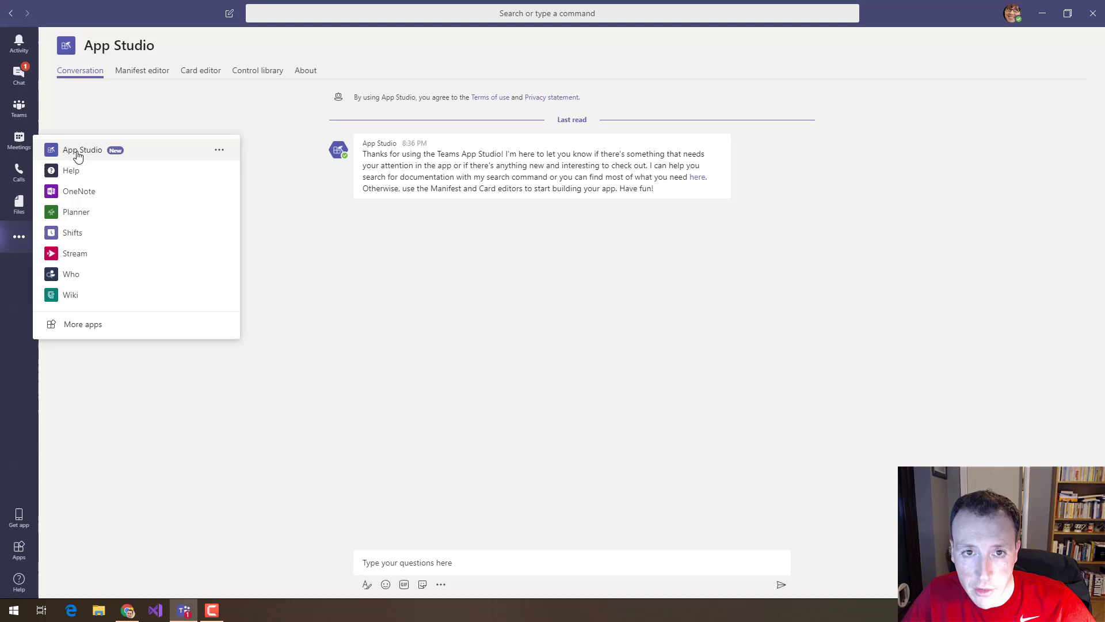
left_click(583, 277)
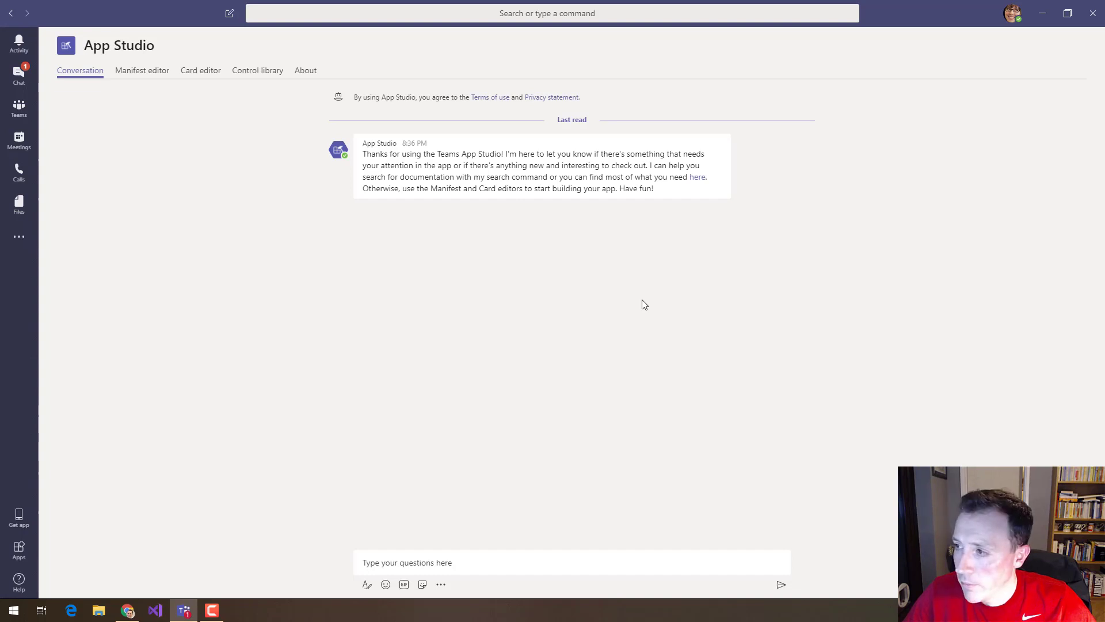
Step: Create a new app in the manifest editor and review its App details form from the app names through Branding
left_click(147, 77)
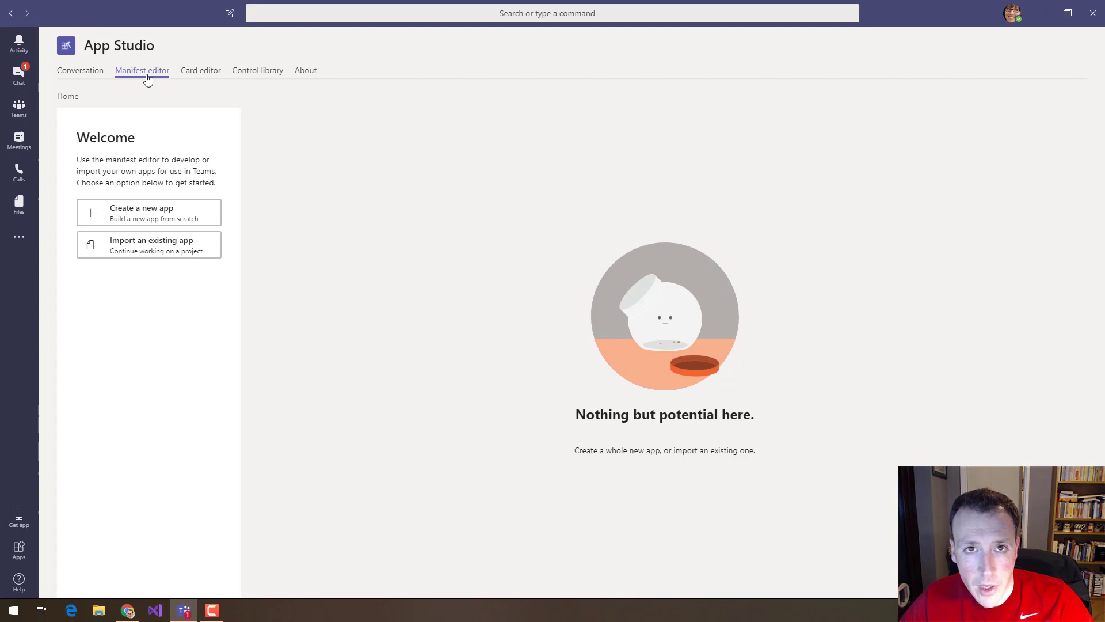
left_click(191, 217)
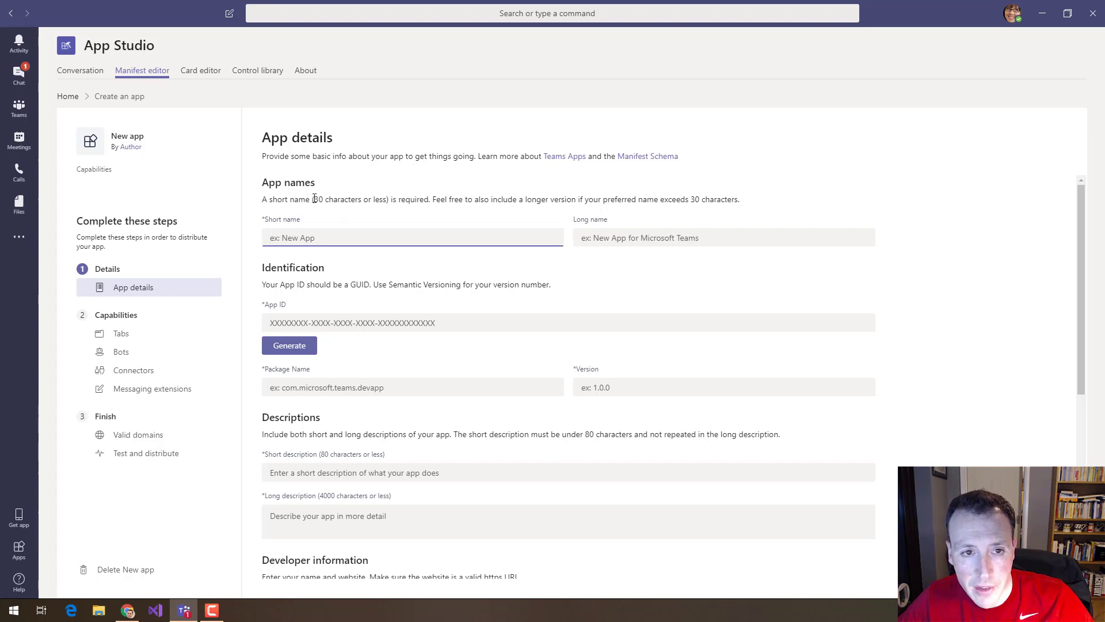
left_click_drag(313, 199, 387, 201)
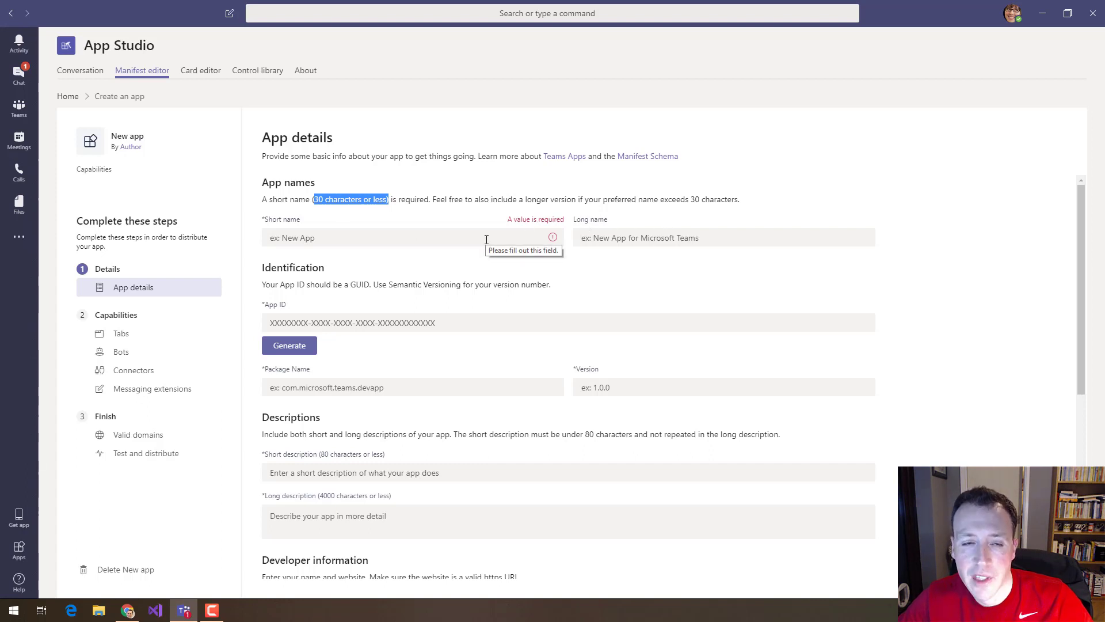
left_click(827, 256)
scroll(828, 258, "down", 1)
scroll(826, 256, "down", 2)
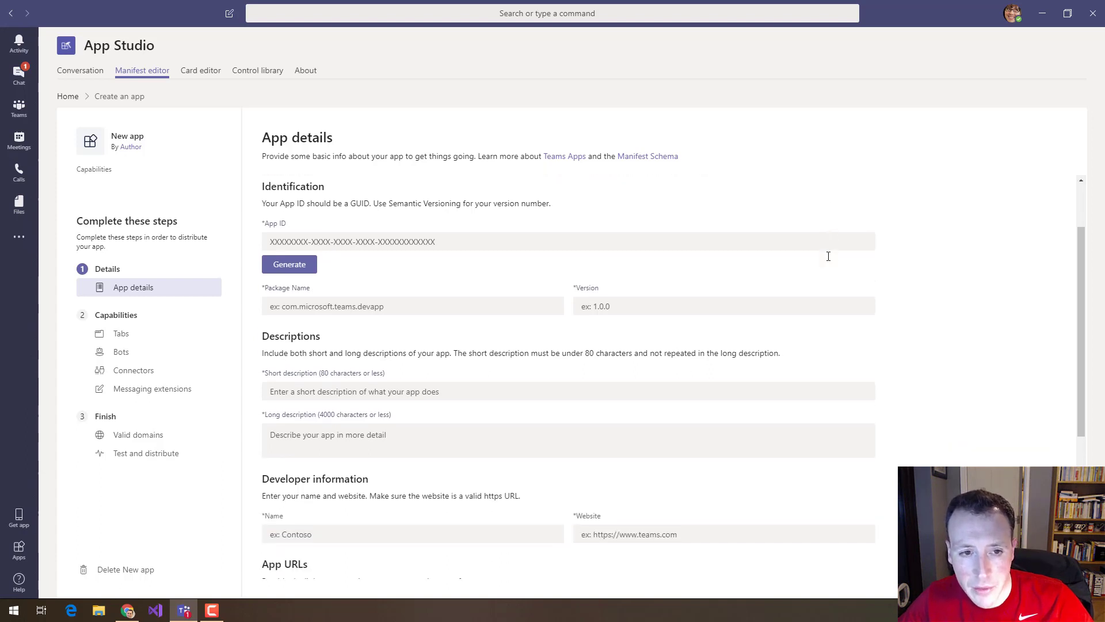
scroll(827, 259, "up", 1)
scroll(619, 306, "down", 4)
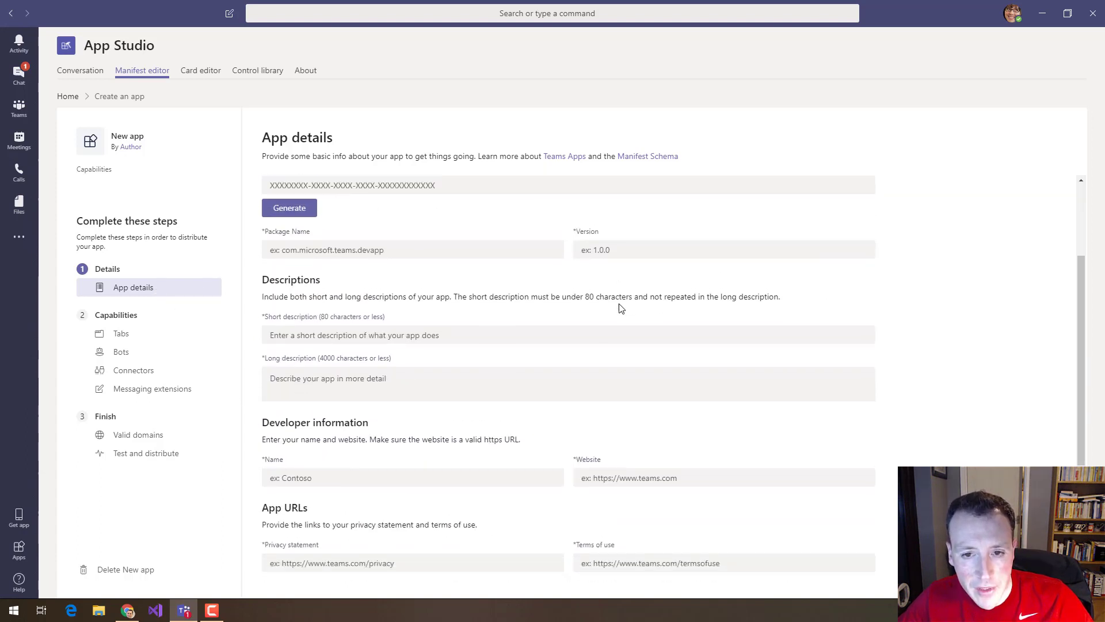
scroll(619, 312, "up", 2)
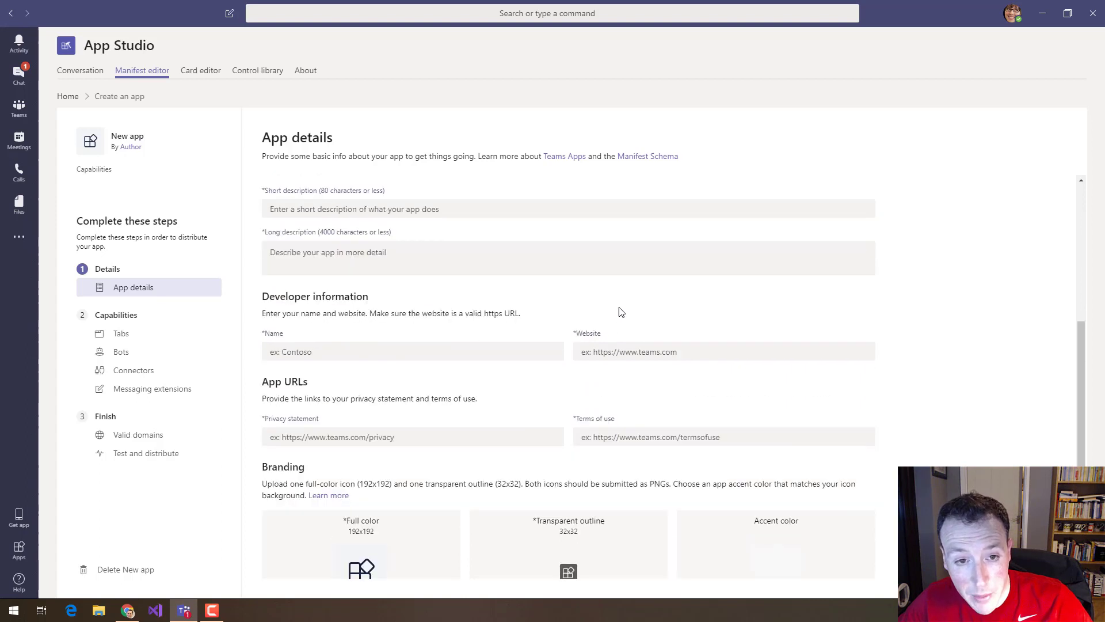
scroll(616, 313, "down", 2)
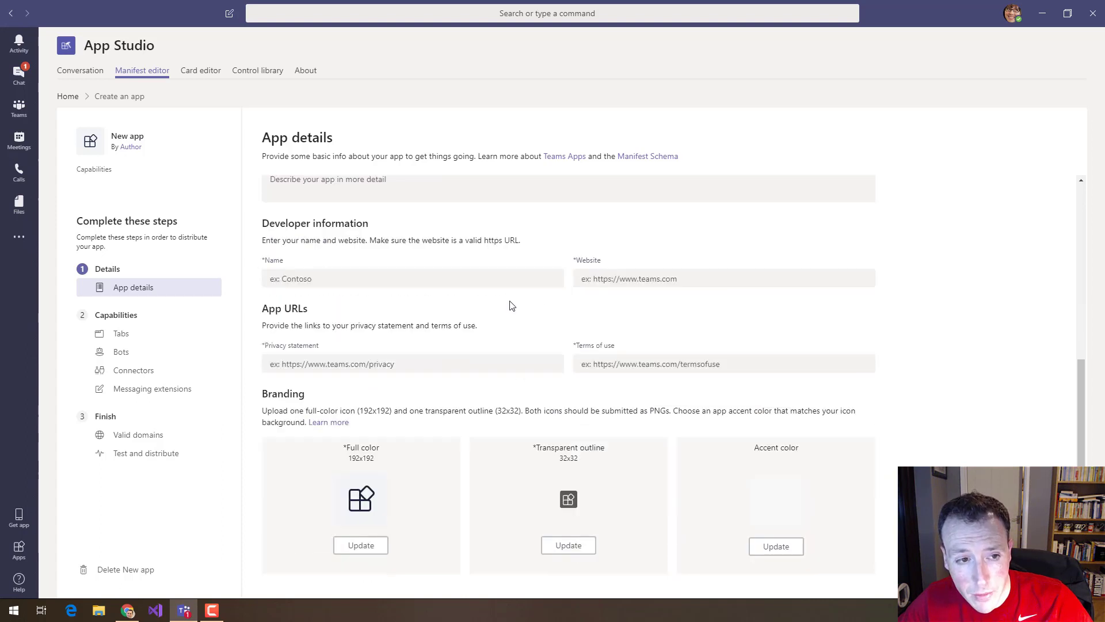
Step: Examine the new app's Tabs, Bots, Connectors, Valid domains, and Test and distribute sections
left_click(118, 336)
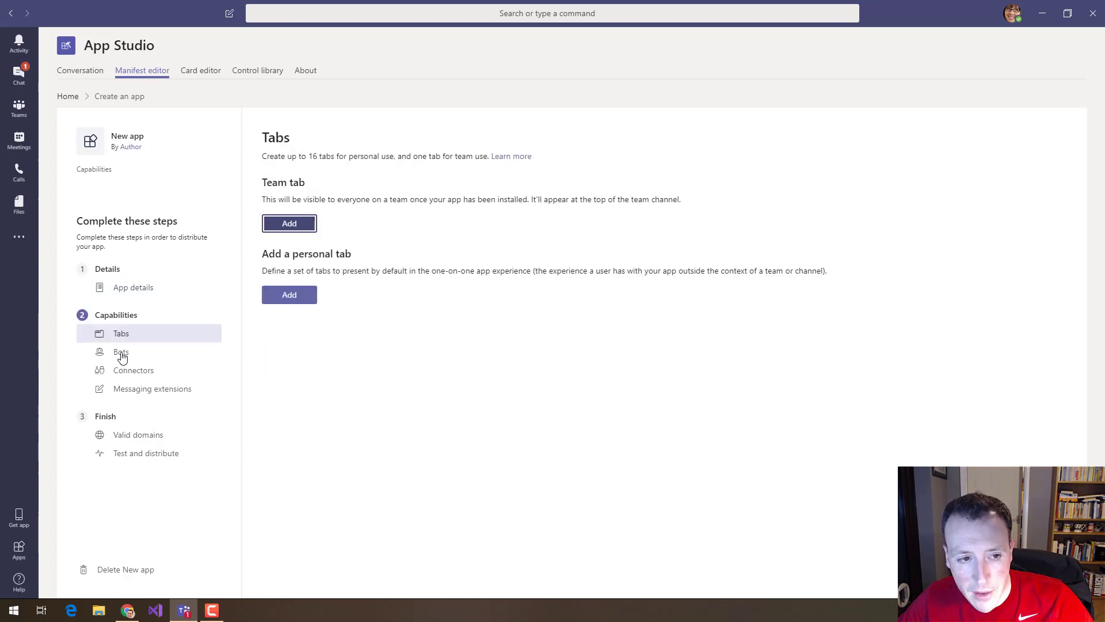
left_click(123, 358)
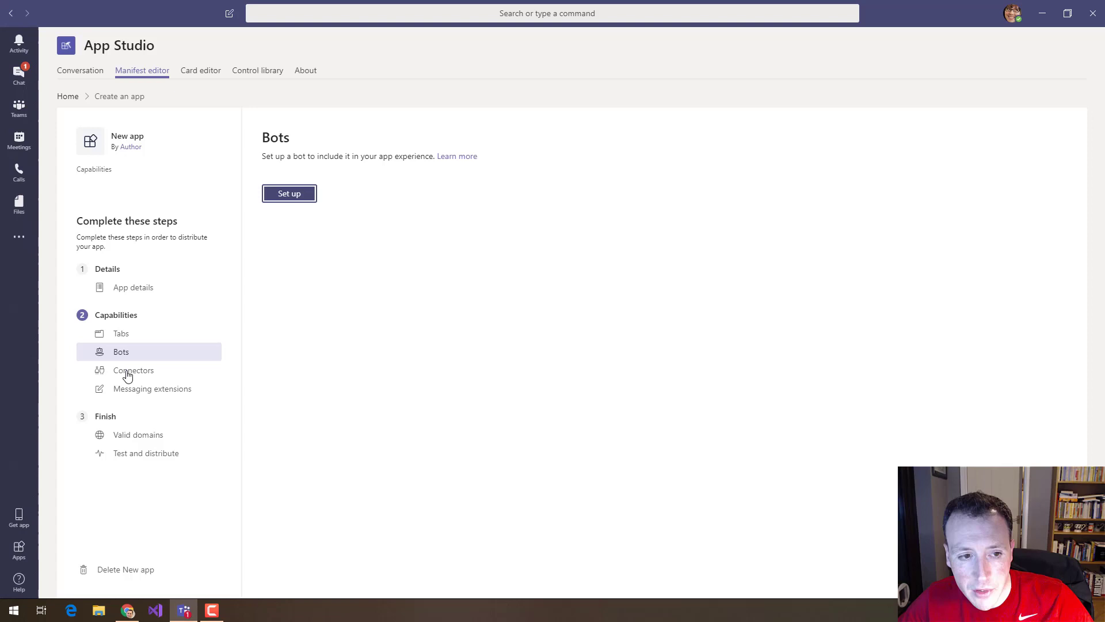
left_click(125, 373)
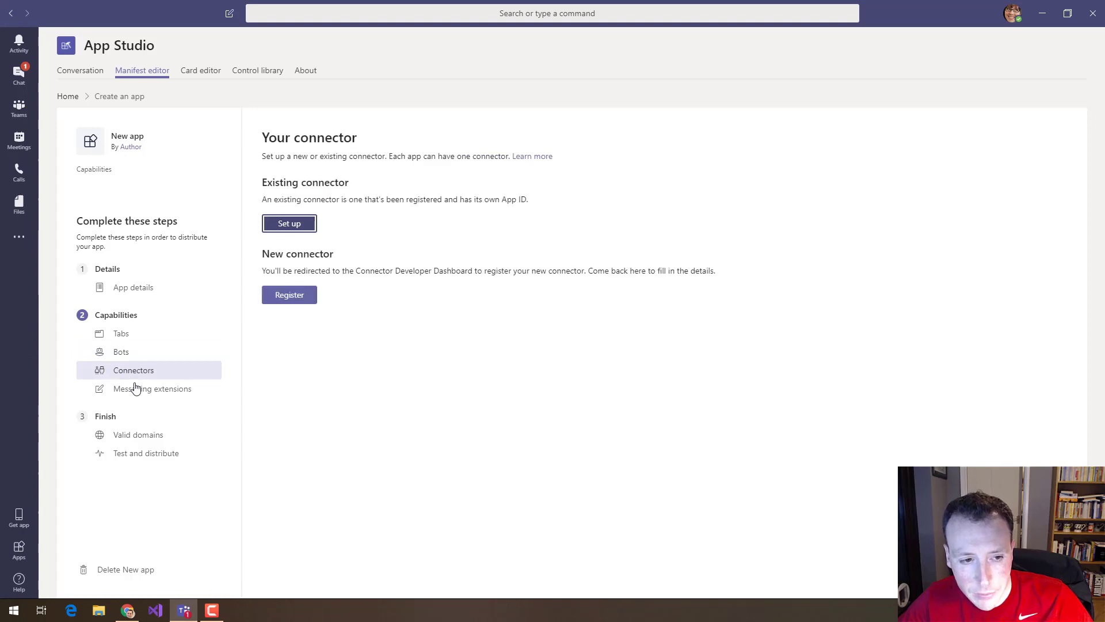
left_click(149, 441)
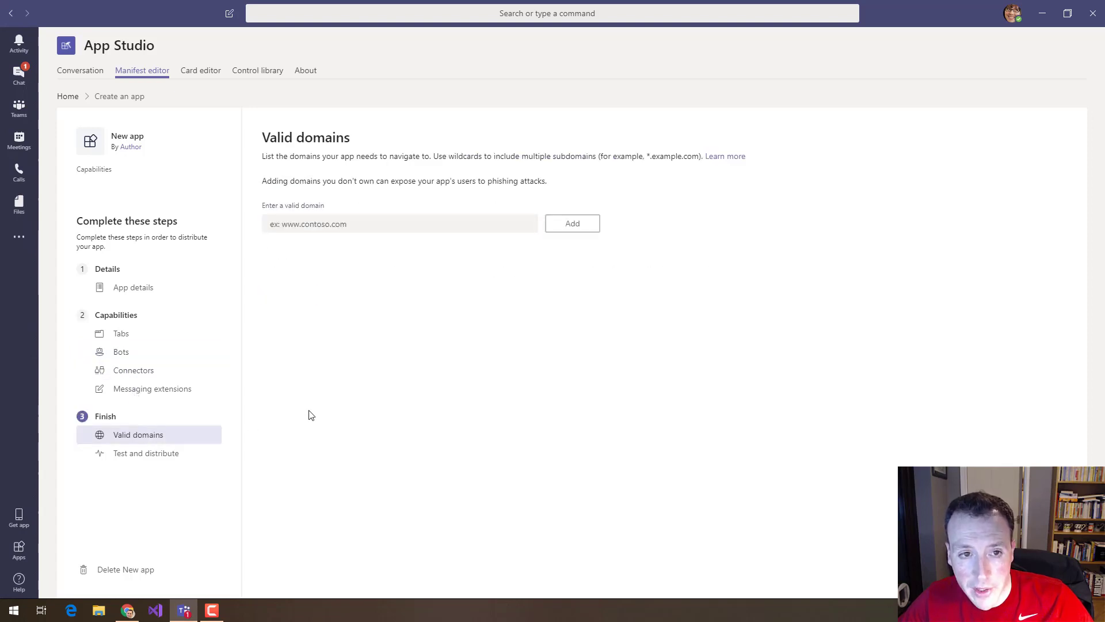
left_click(115, 357)
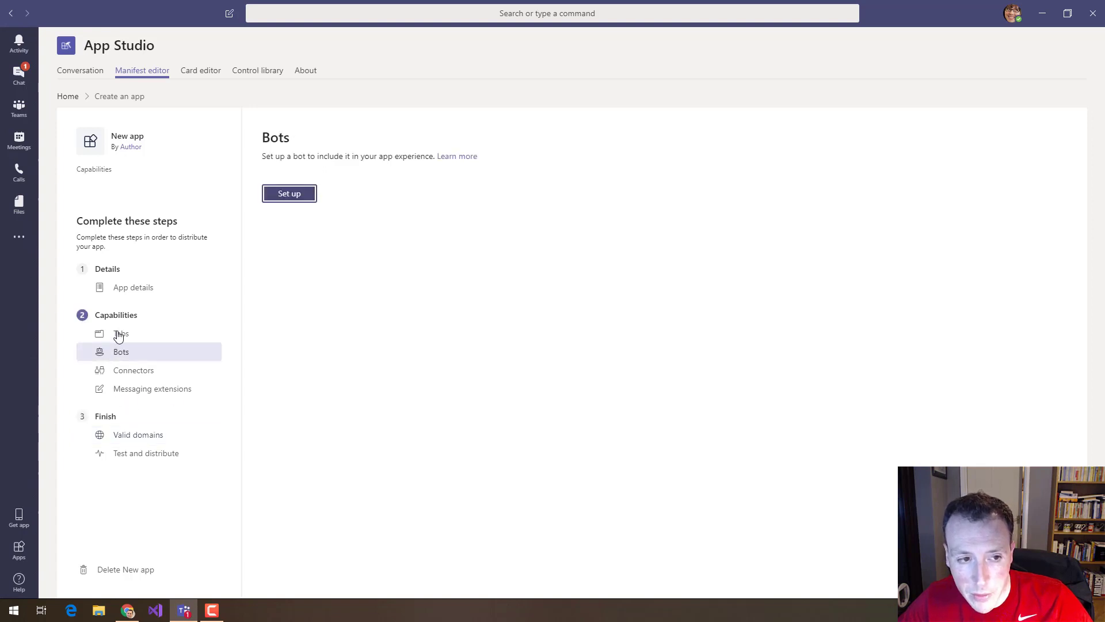
left_click(118, 334)
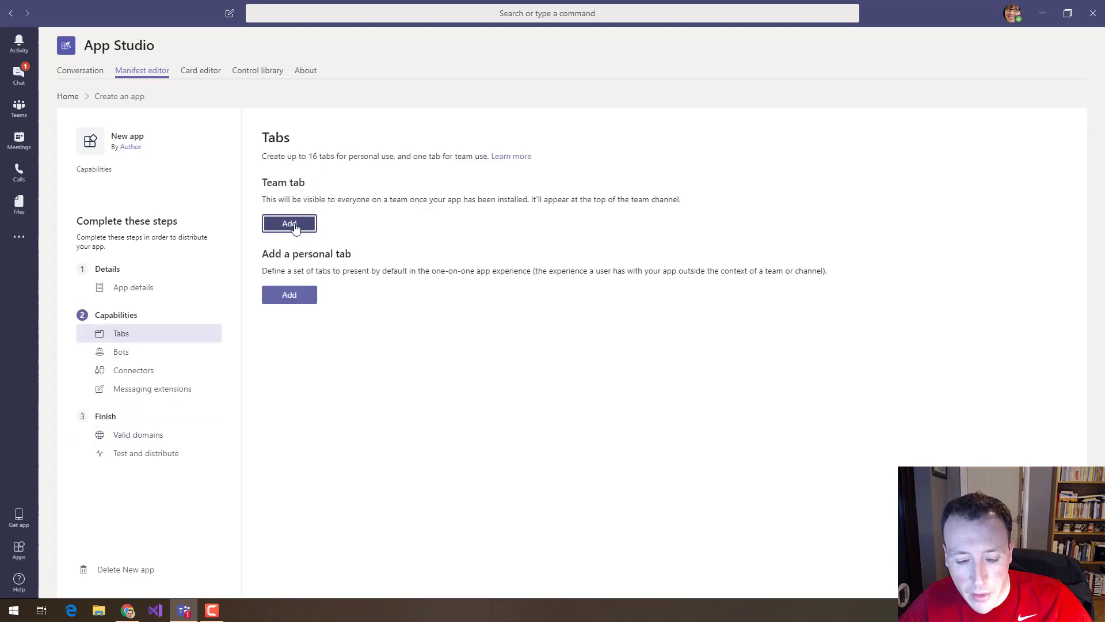
left_click(151, 439)
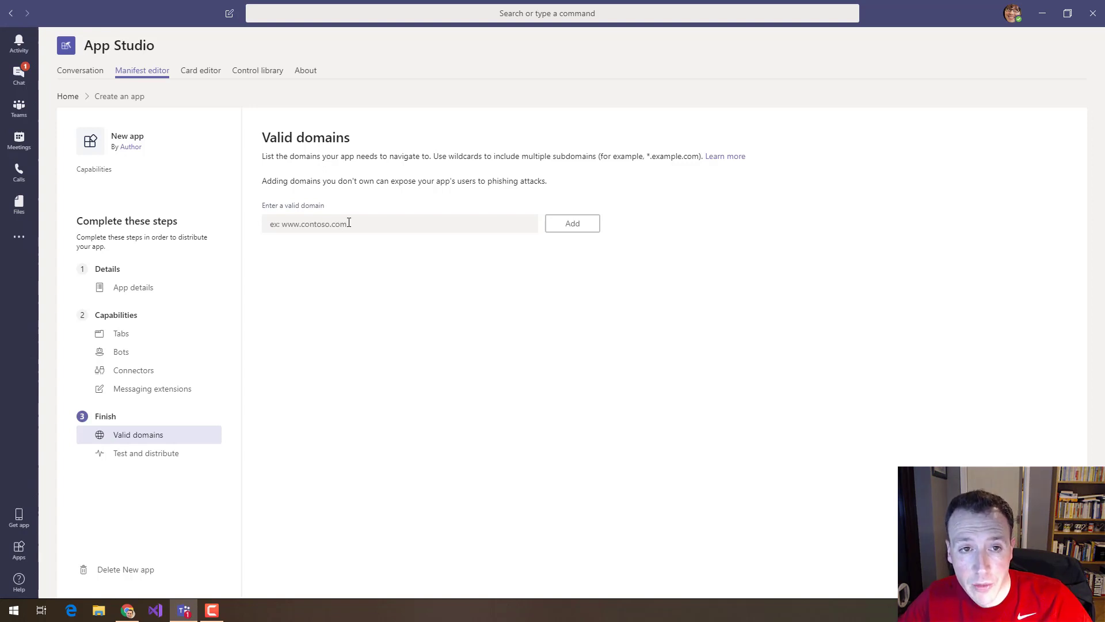
left_click(172, 461)
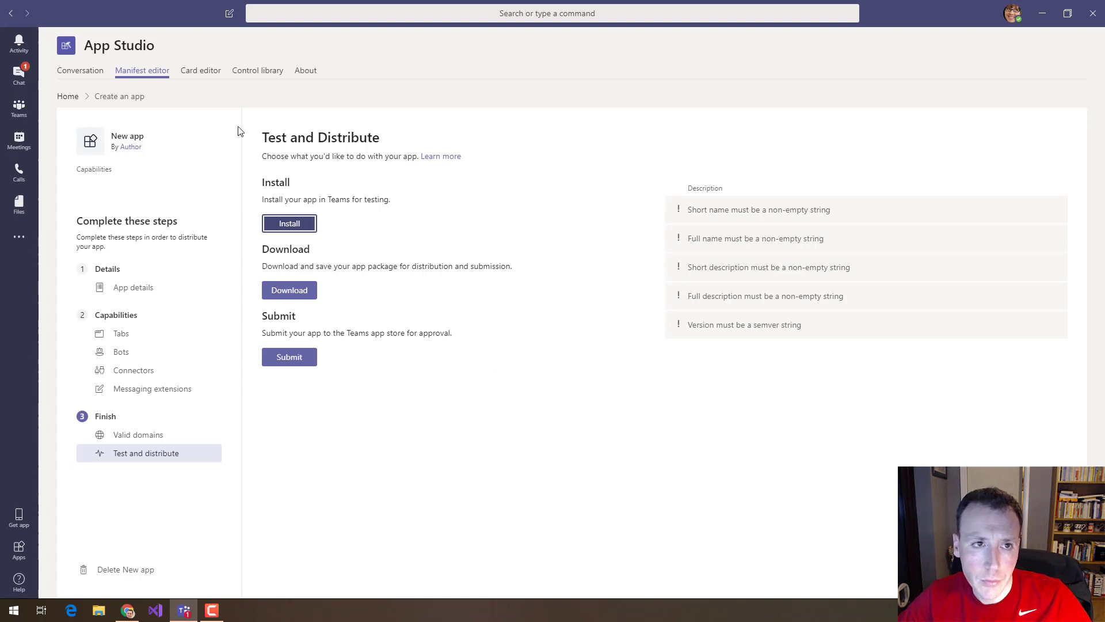
Step: Create a new Hero Card in App Studio's card editor
left_click(195, 75)
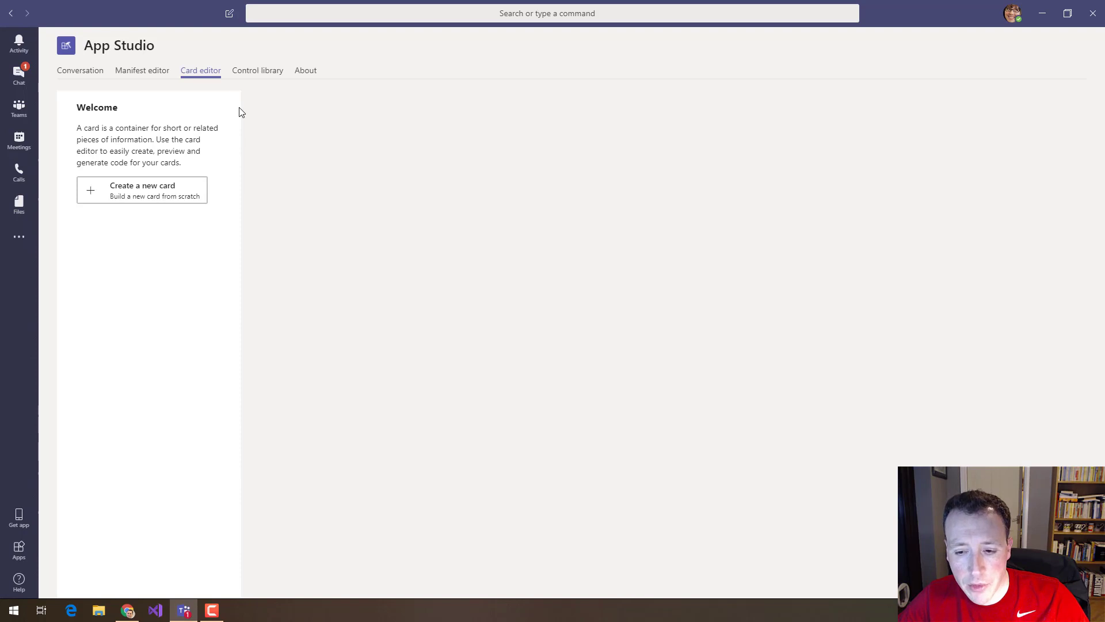
left_click(159, 199)
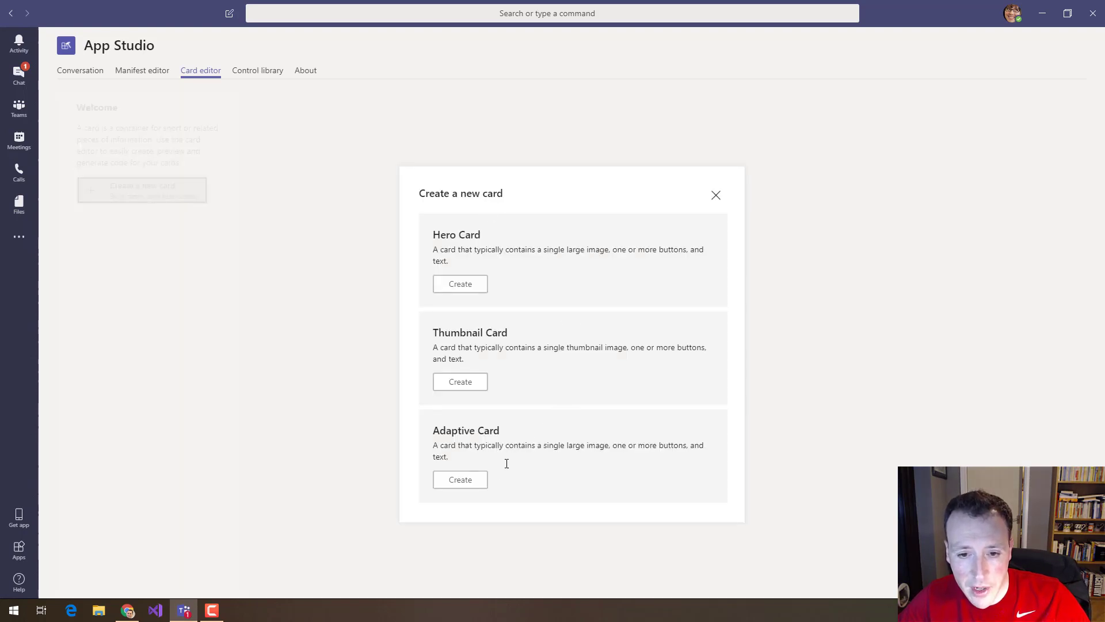
left_click(449, 283)
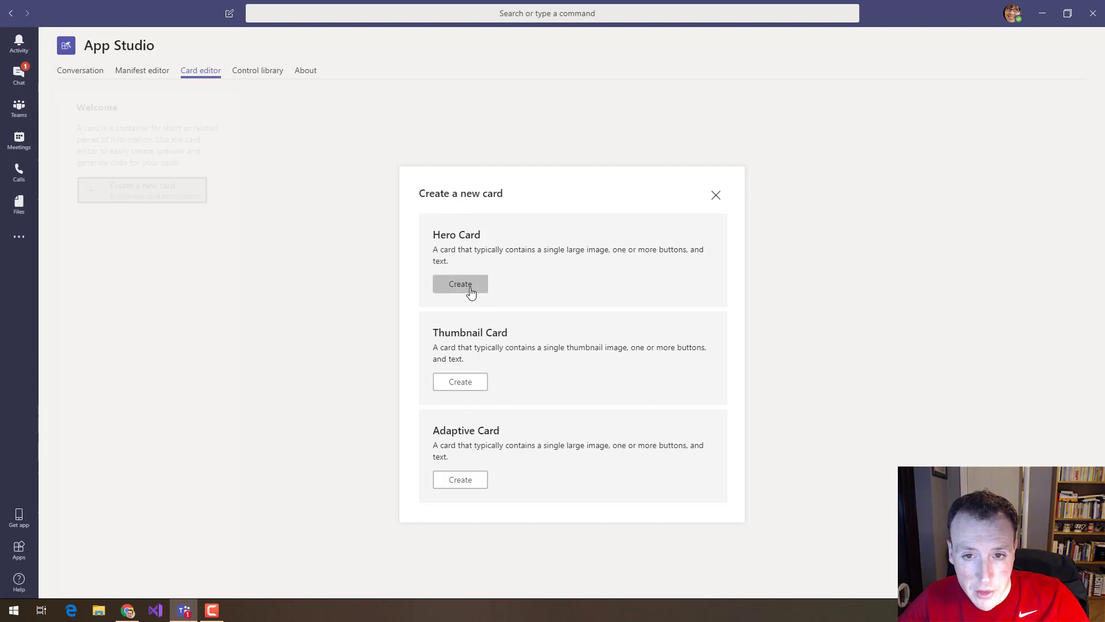
left_click(470, 291)
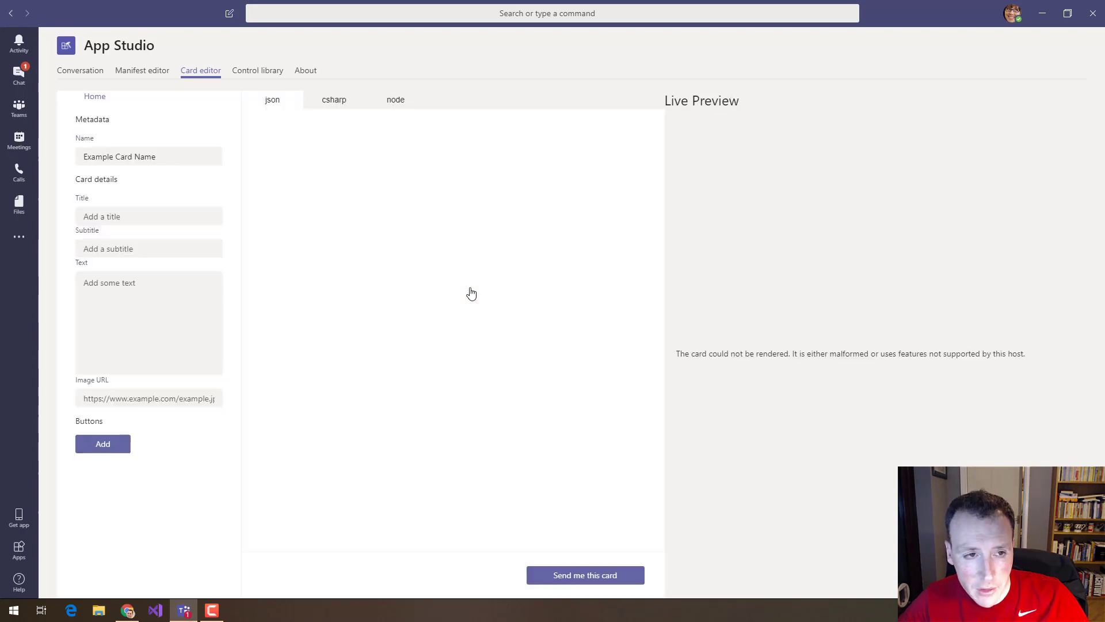
Step: Set the hero card's title to "Sample Card", keeping the default card name
left_click(166, 157)
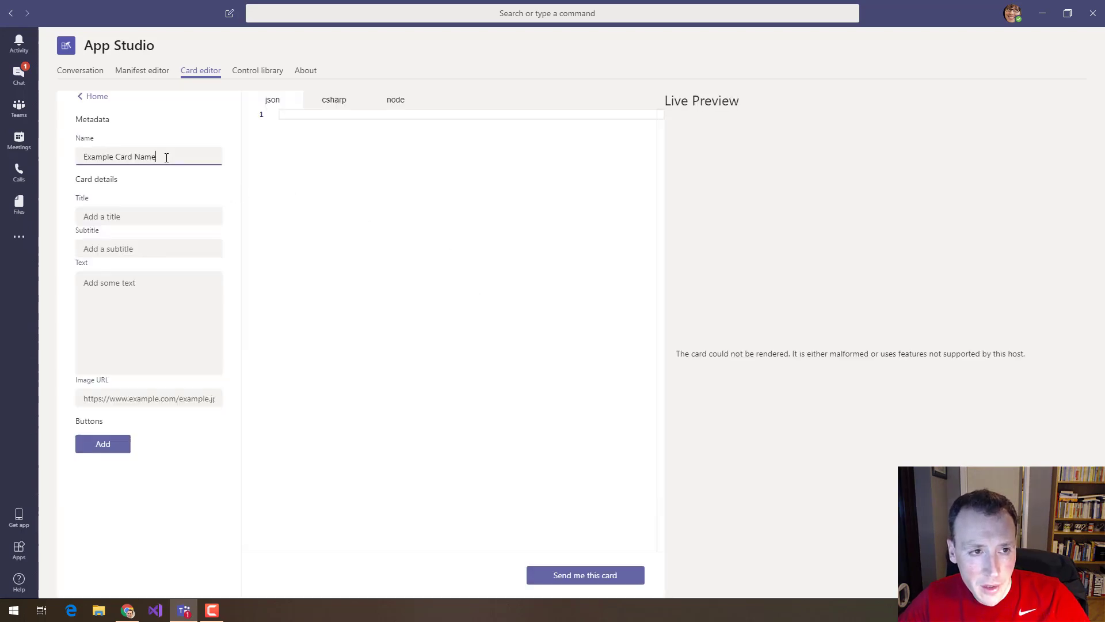
left_click(146, 210)
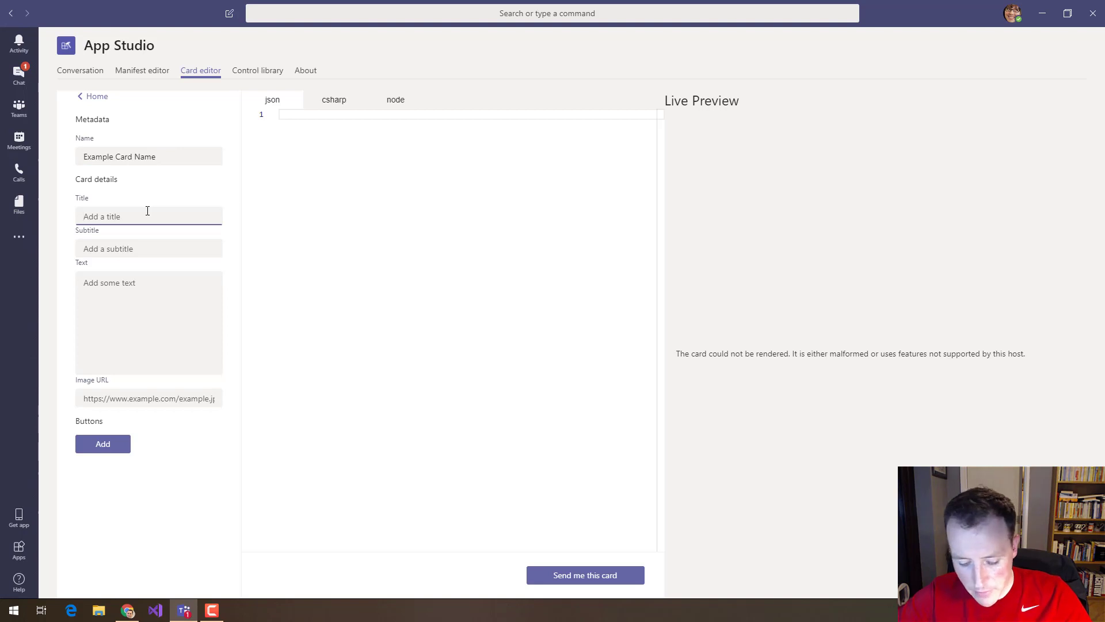
type("Sample Card")
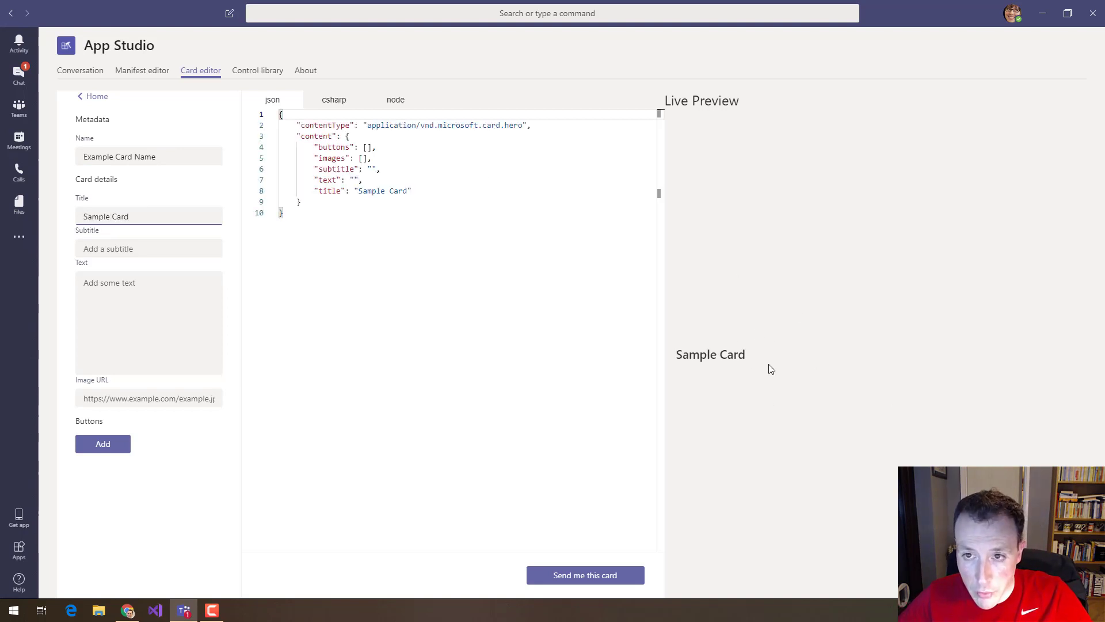
Step: Set the hero card's text to "Here is a card", leaving the subtitle empty
left_click(171, 245)
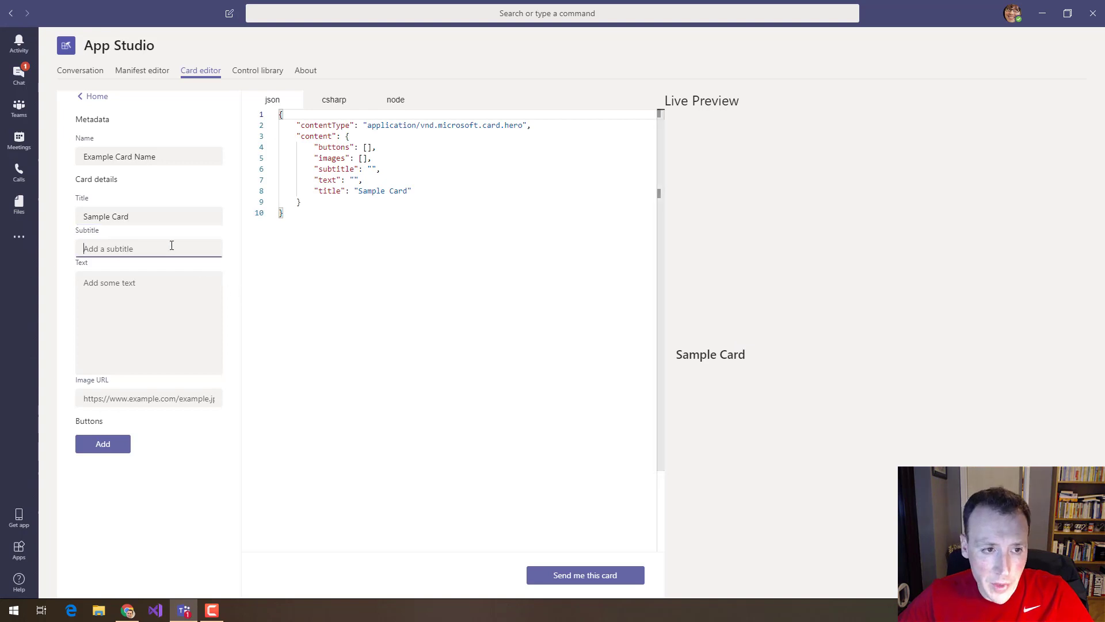
left_click(168, 286)
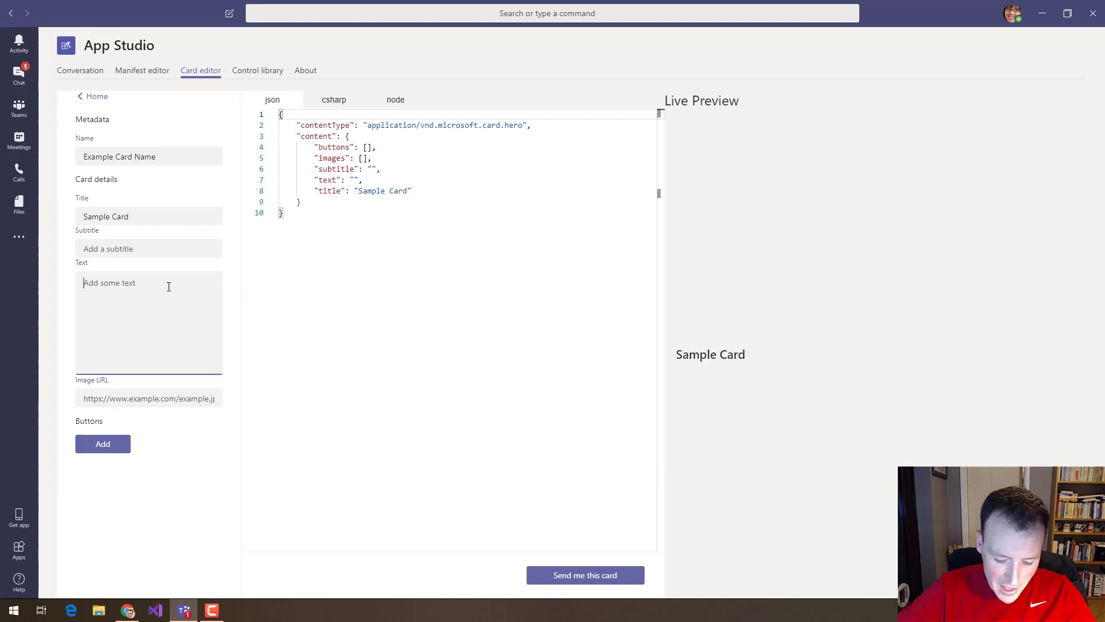
type("Here ")
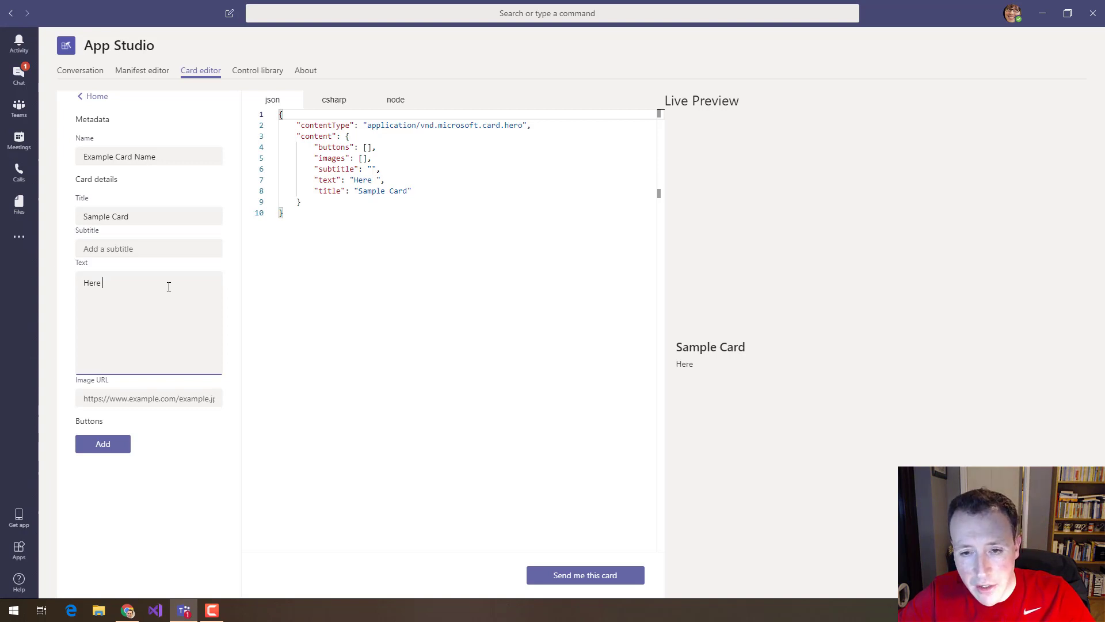
type("i")
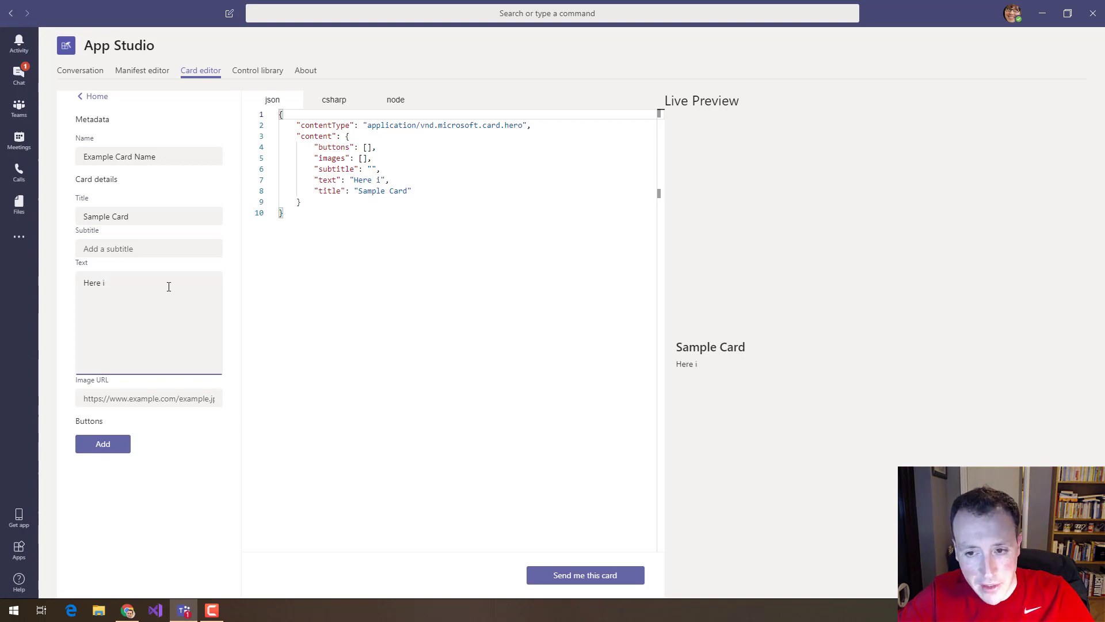
type("s a card")
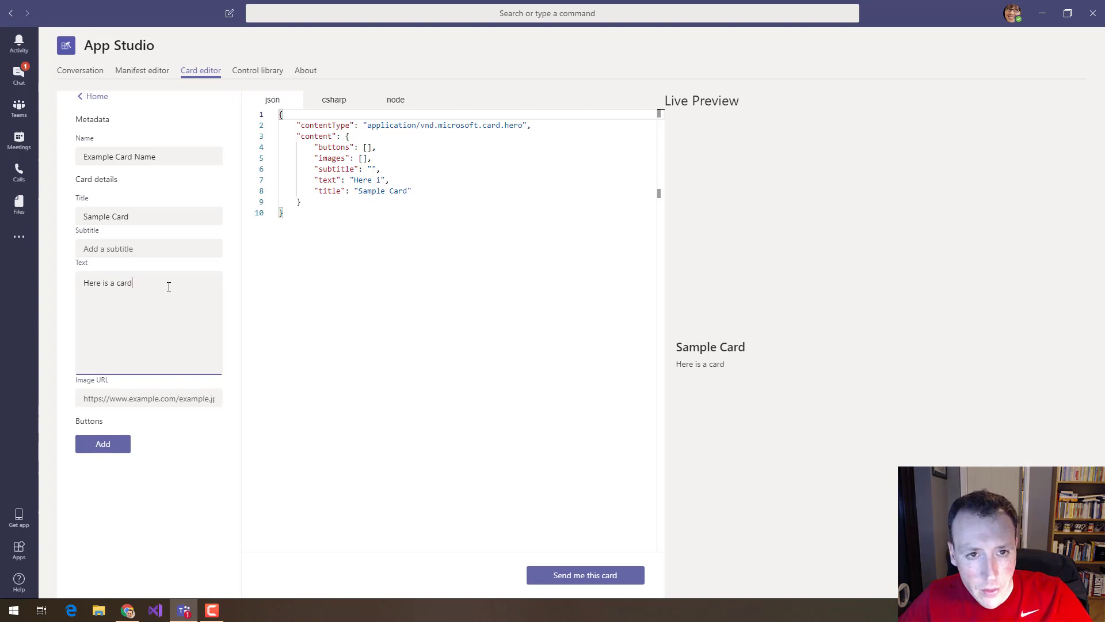
Step: Review the card's generated code in C# and Node, ending on the JSON version
left_click(335, 102)
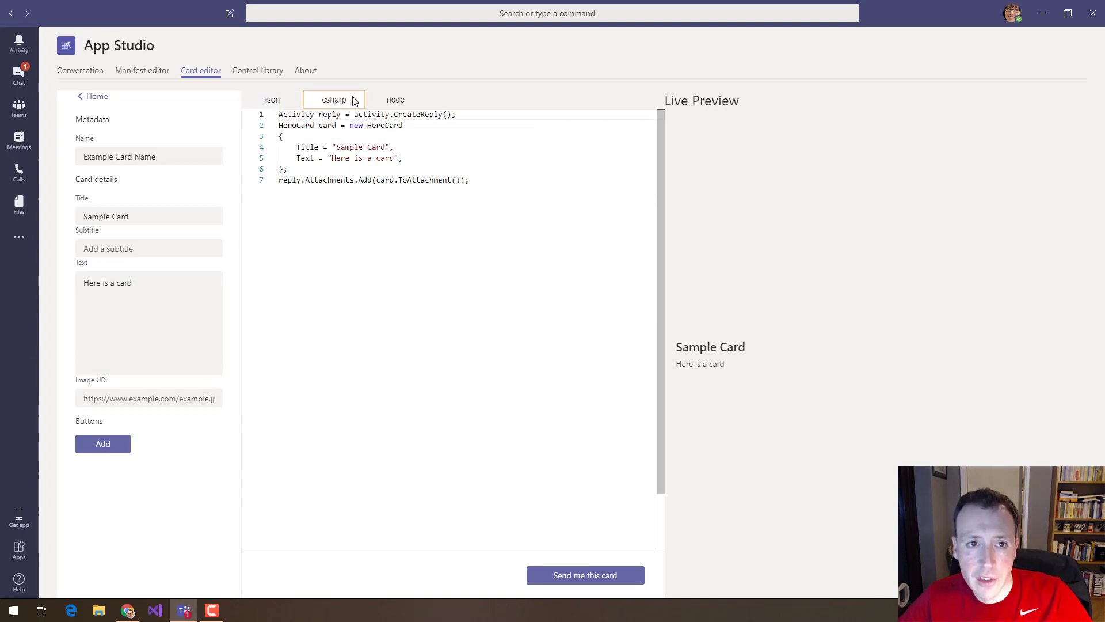
left_click(398, 100)
left_click(273, 100)
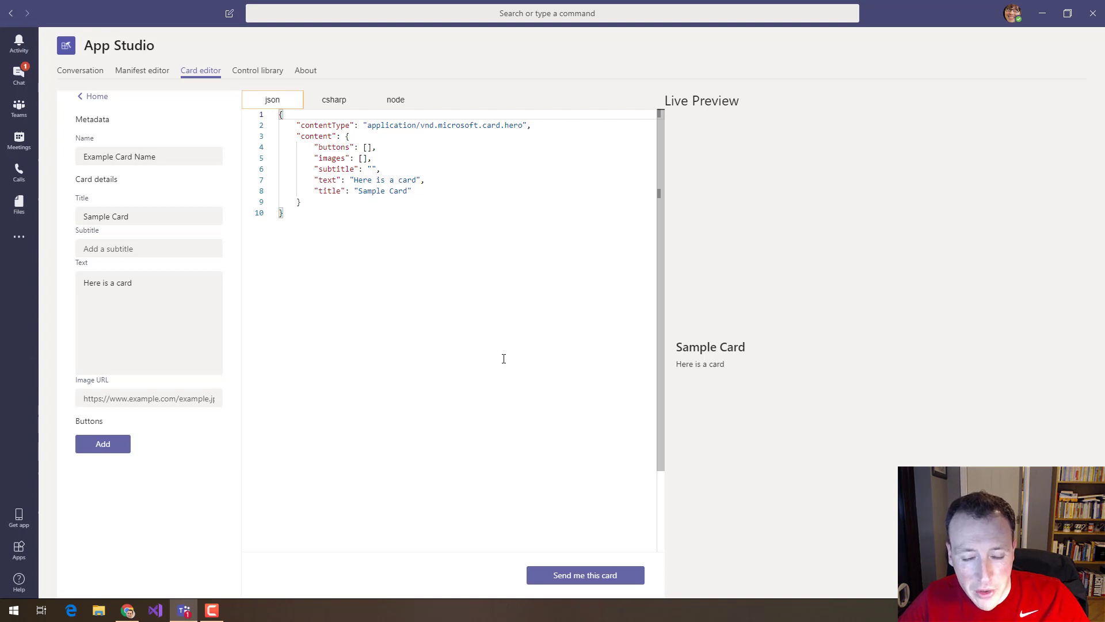
Step: Send the sample card to yourself and view it in the App Studio conversation
left_click(598, 580)
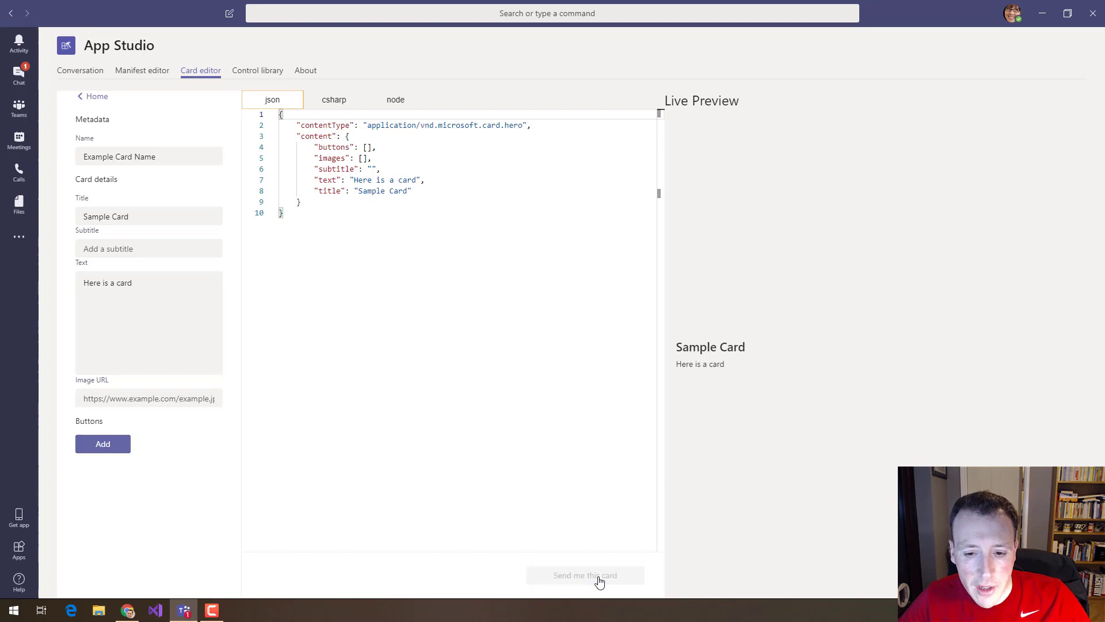
left_click(90, 74)
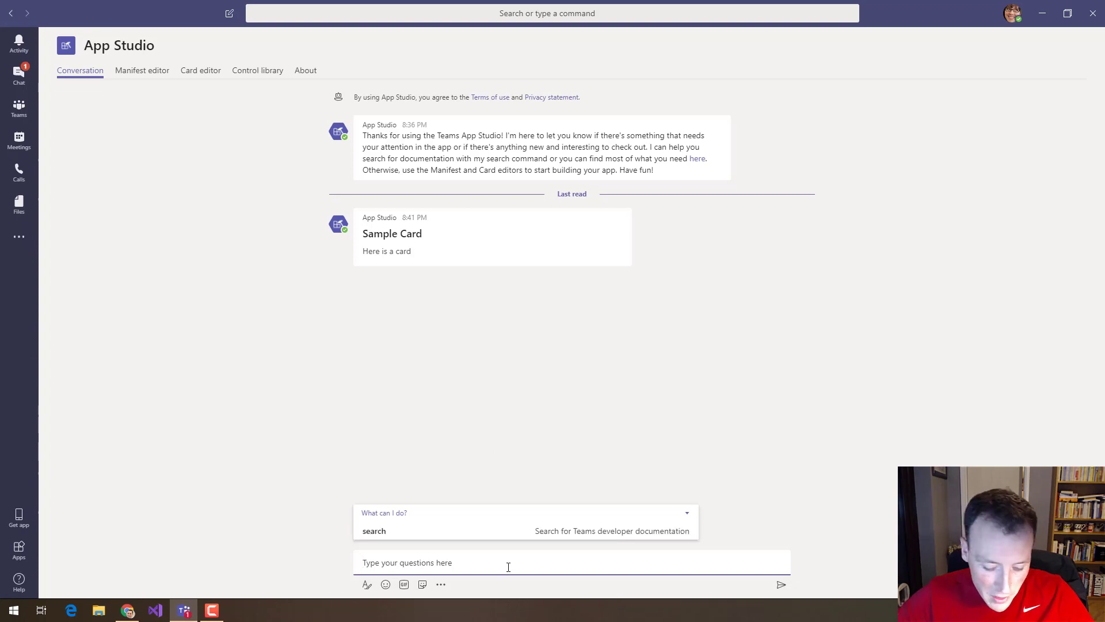
Step: Ask the App Studio bot to "search building connectors" and look through the documentation results
type("search")
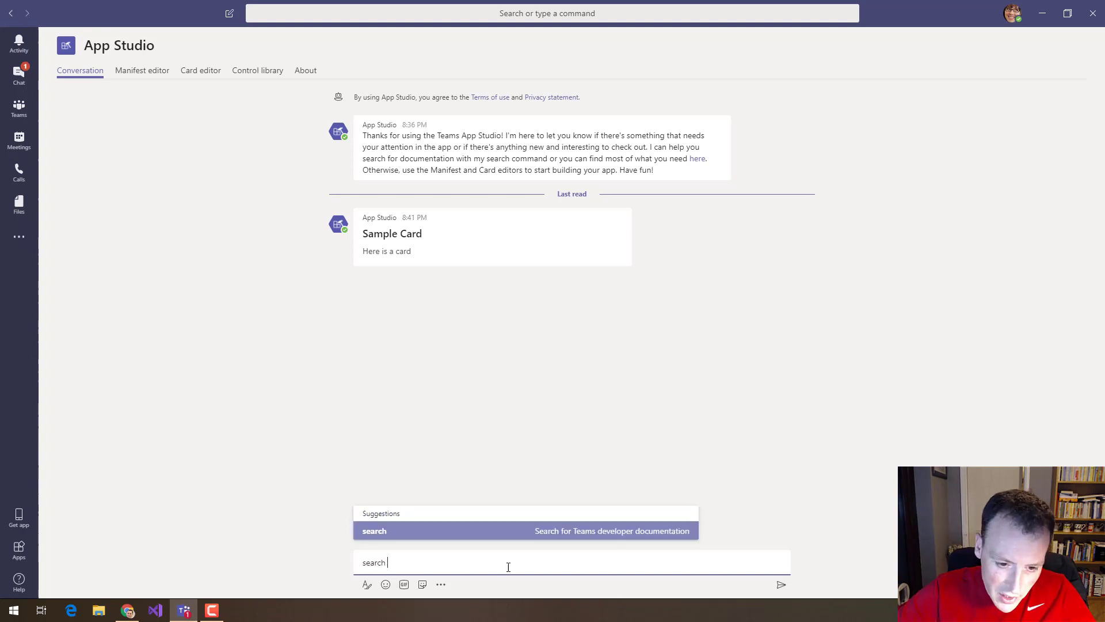
type(" buil")
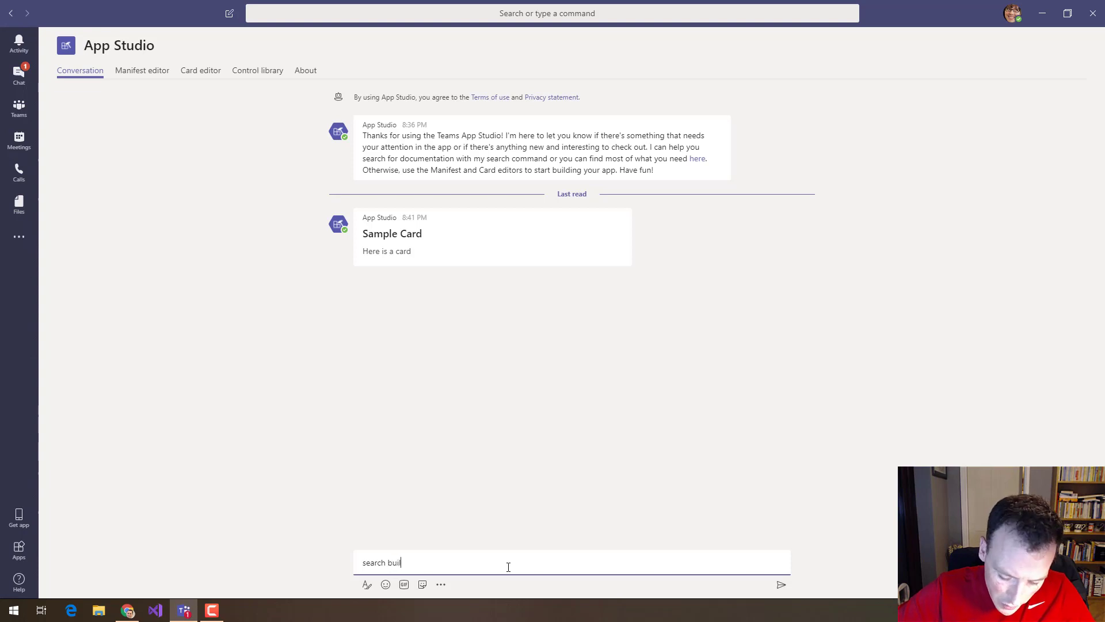
type("ding connect")
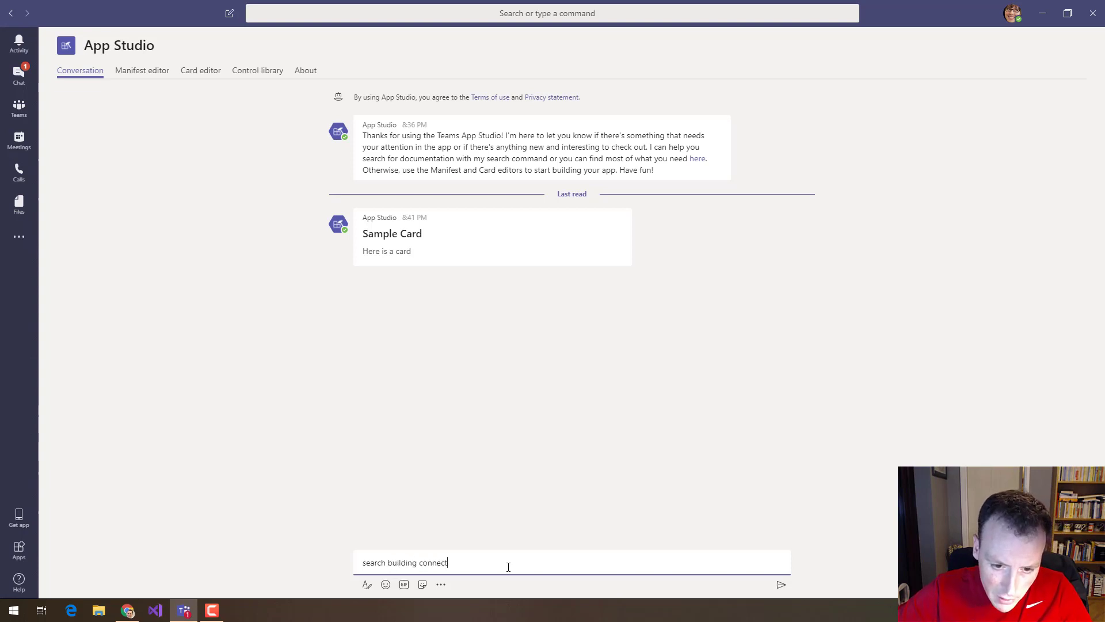
type("ors")
key("Return")
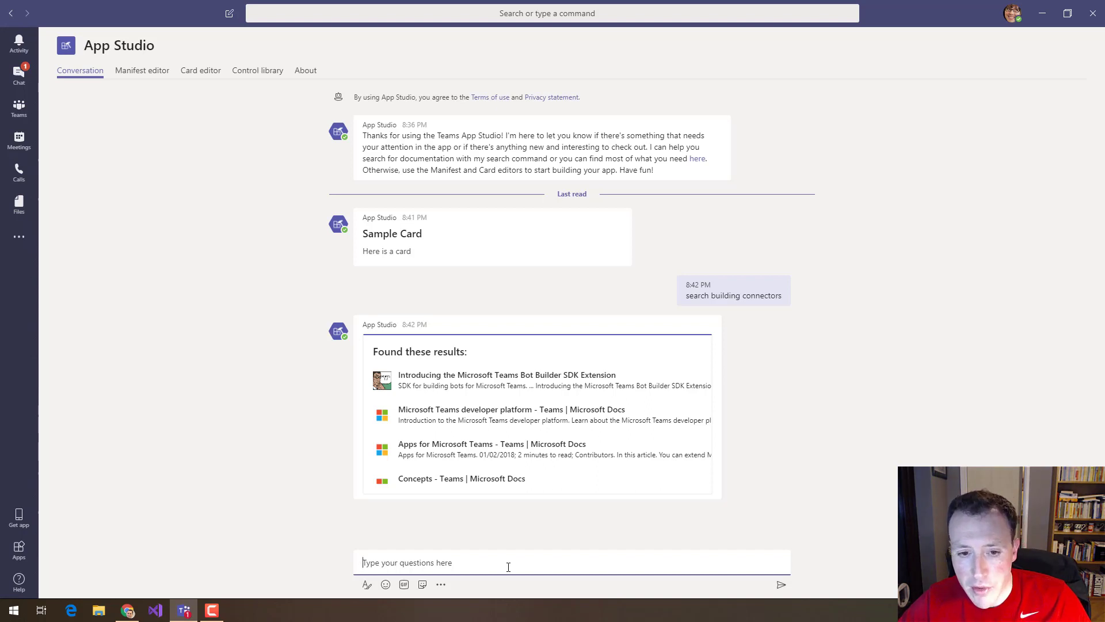
scroll(607, 440, "down", 5)
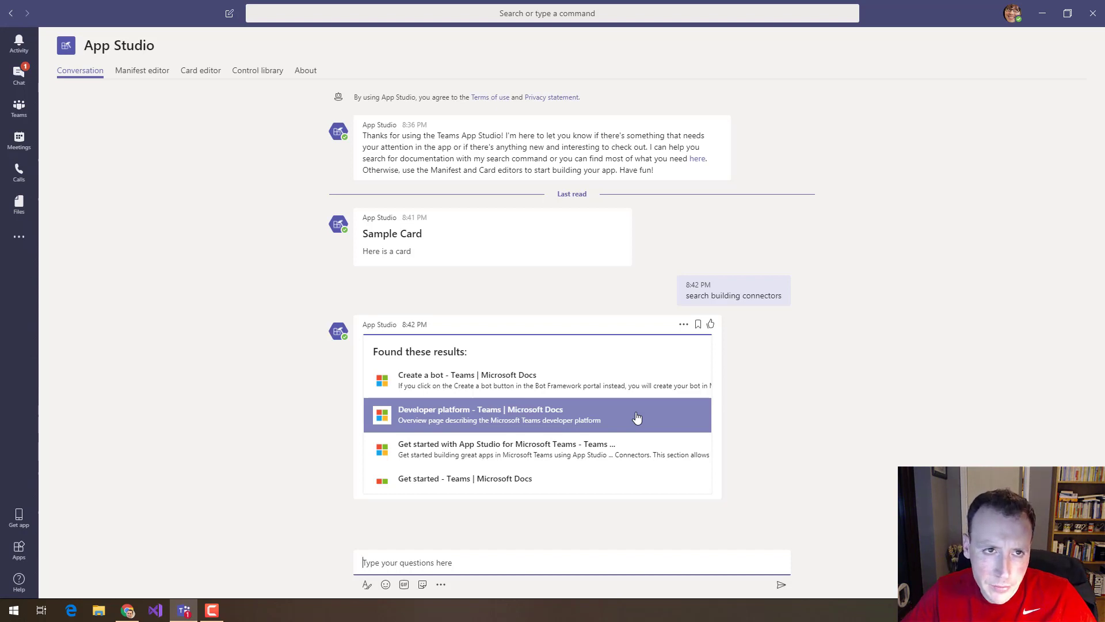
Step: Browse the Control Library's list of controls and examine the Buttons showcase
left_click(261, 72)
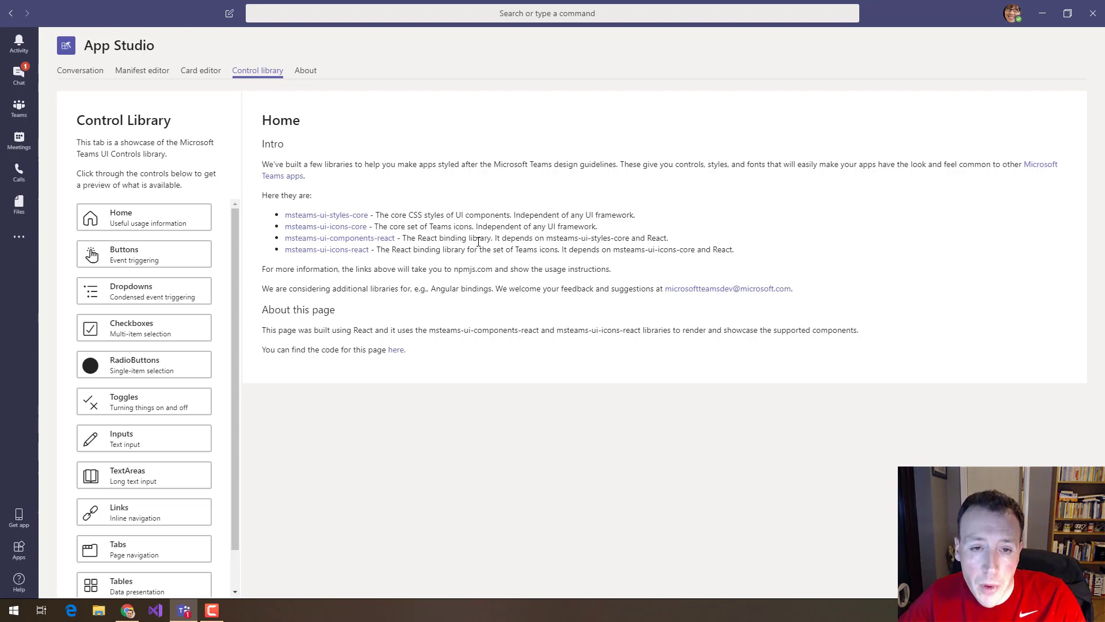
scroll(146, 314, "down", 1)
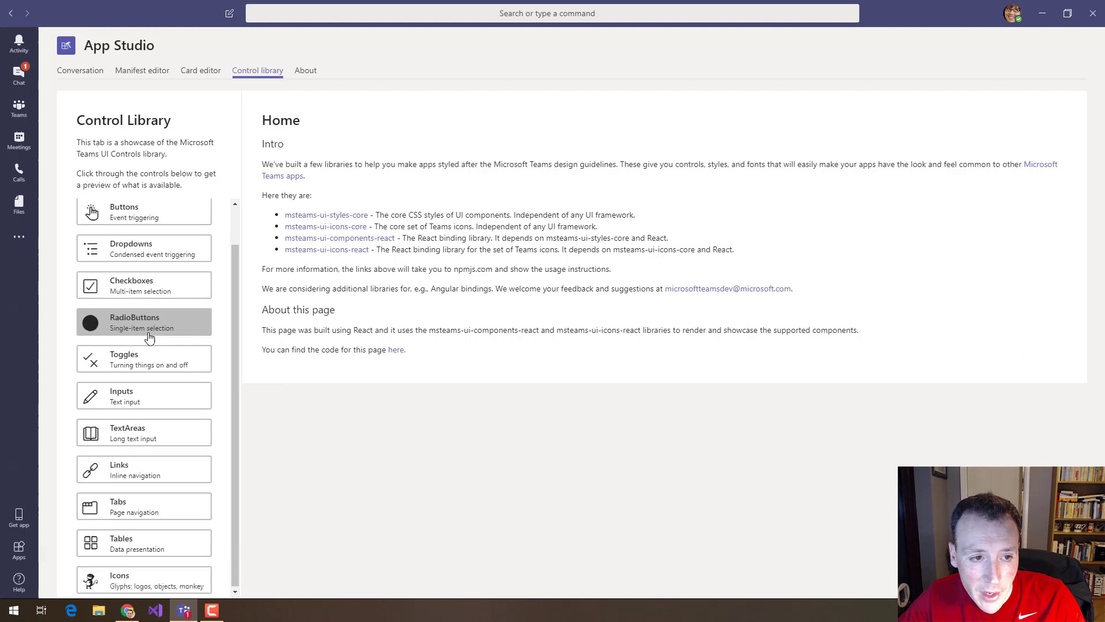
scroll(154, 375, "up", 1)
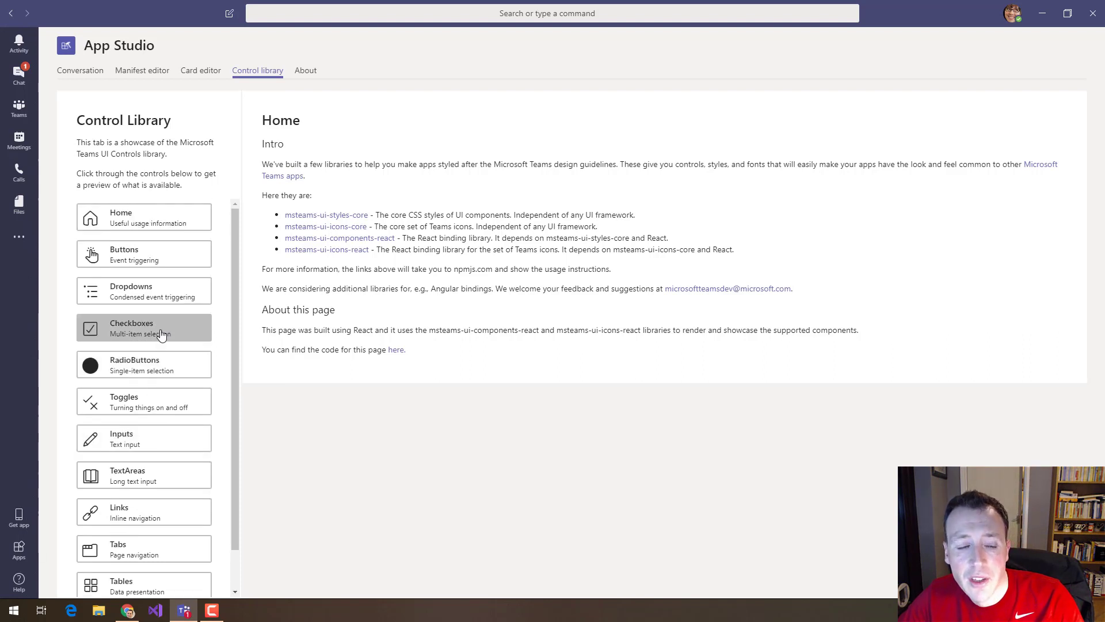
left_click(143, 263)
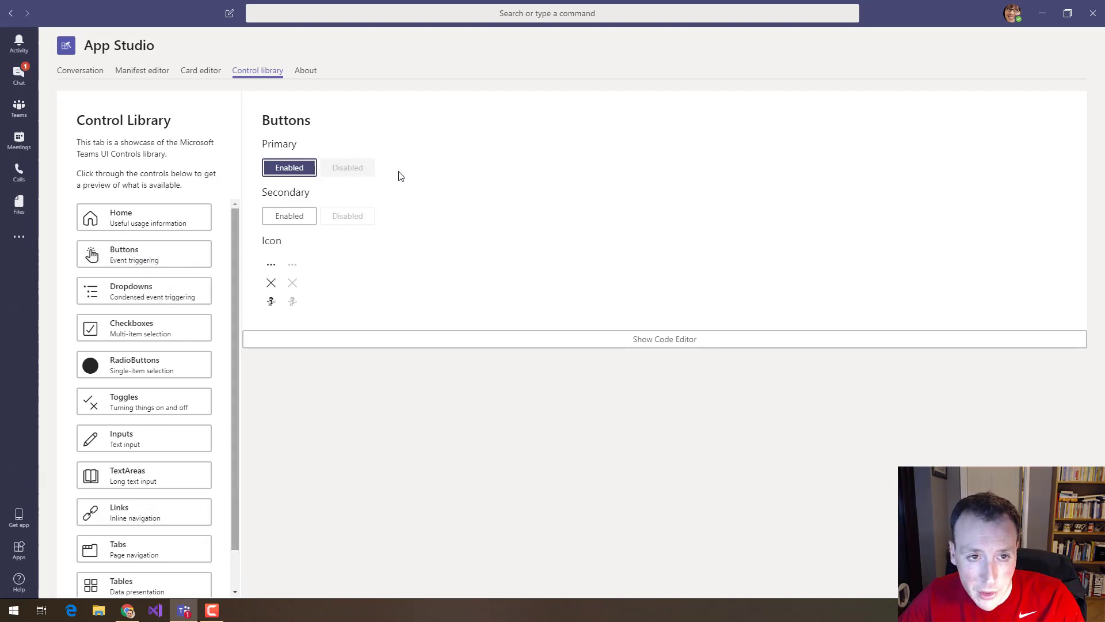
left_click(133, 253)
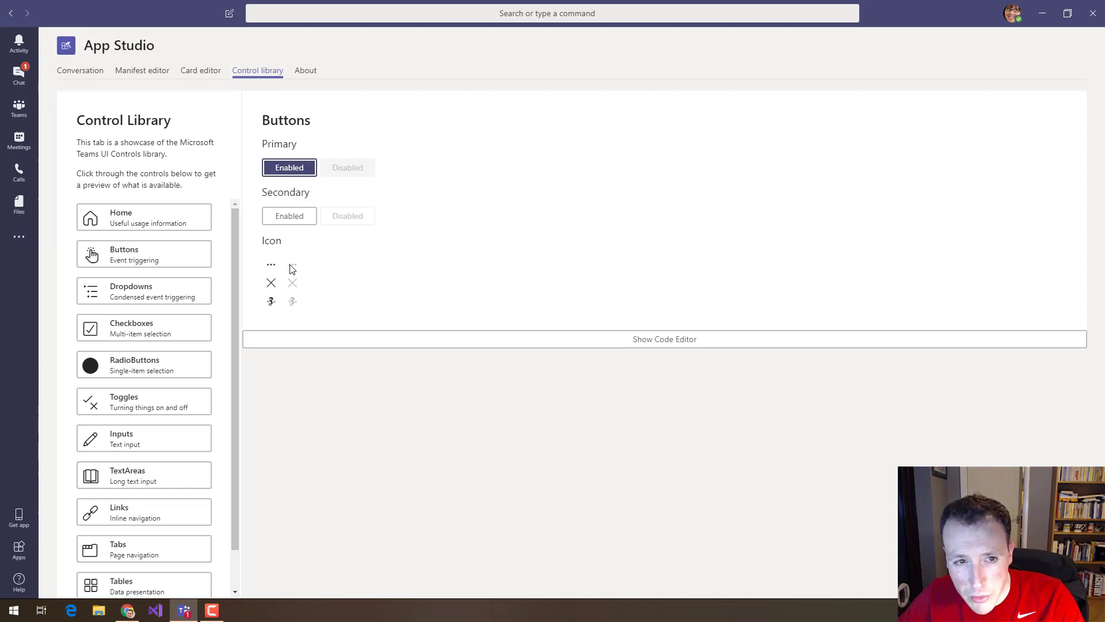
Step: Show the Buttons sample's code and change the enabled primary button's label to "Enabled - HELLO"
left_click(355, 344)
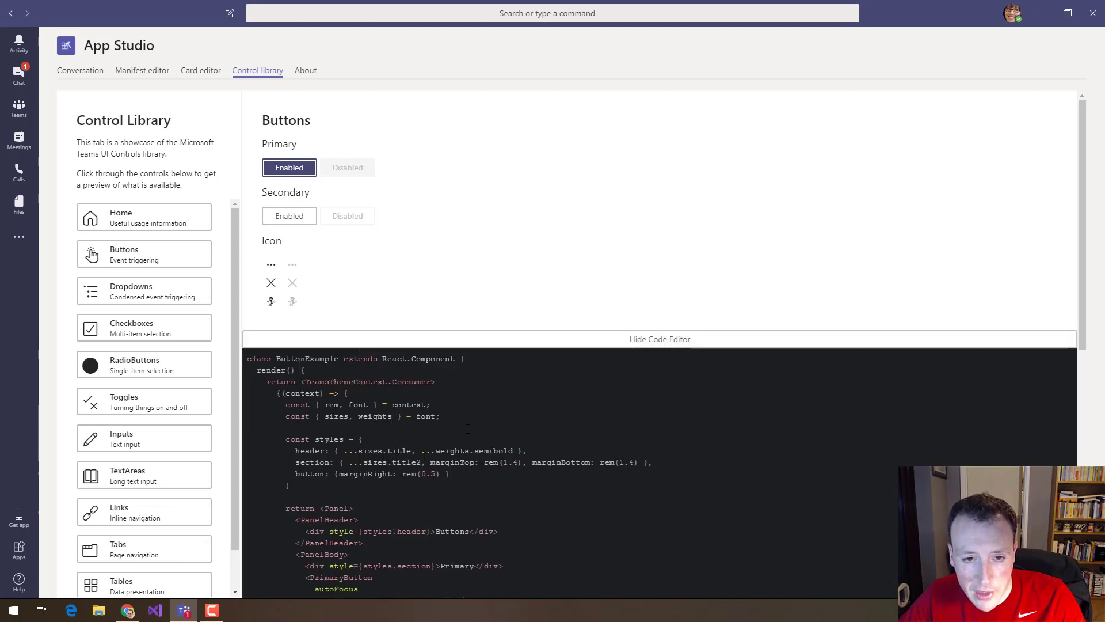
scroll(468, 429, "down", 1)
scroll(321, 216, "up", 1)
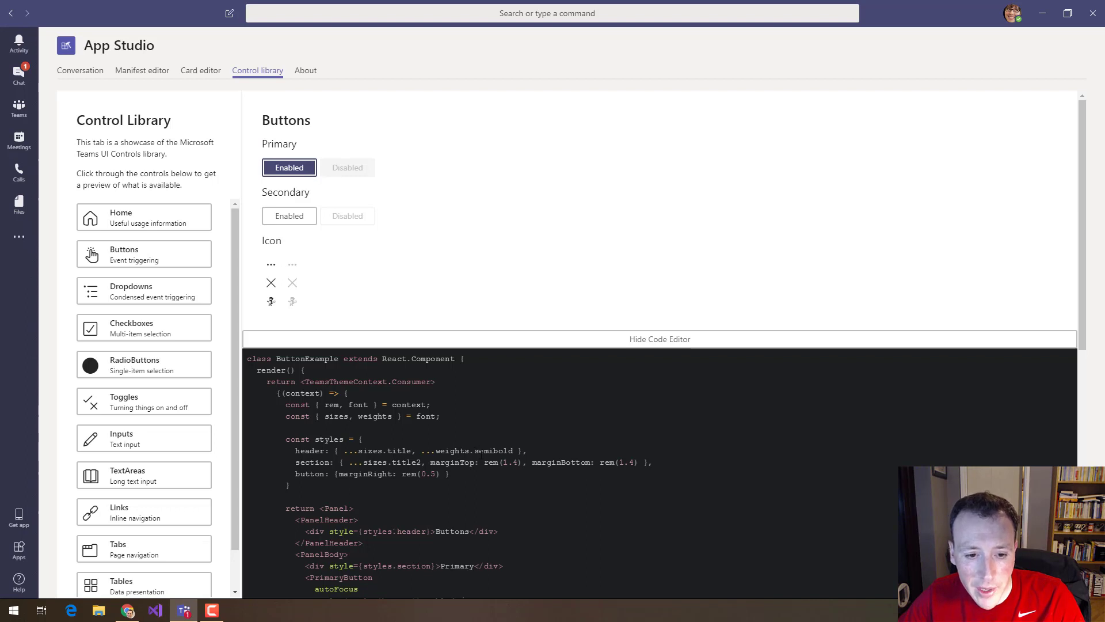
scroll(481, 452, "down", 2)
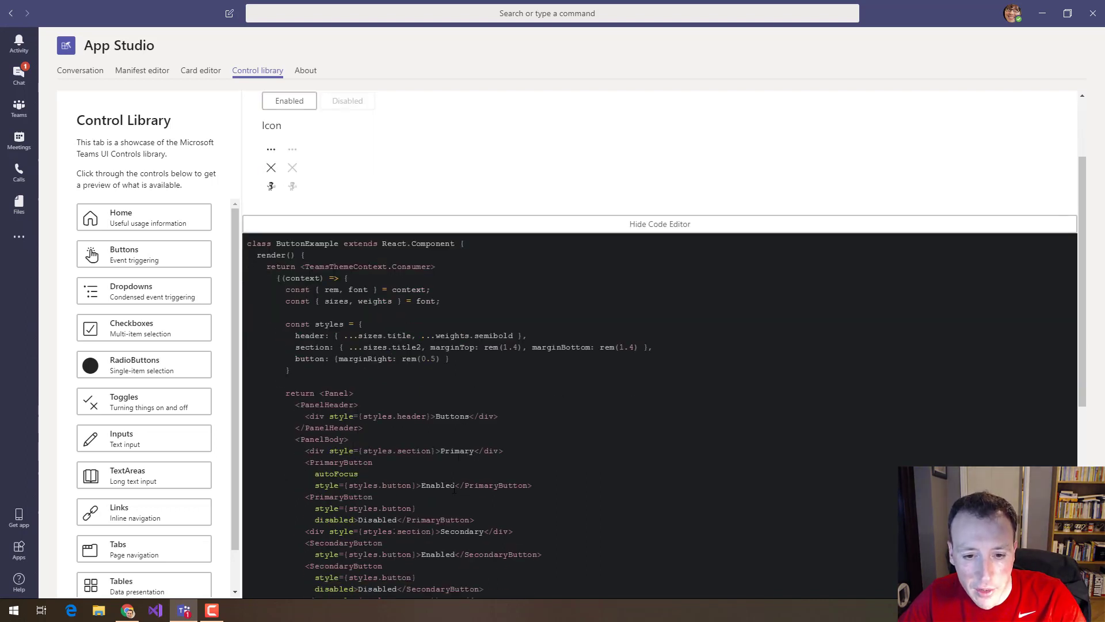
type("- HE")
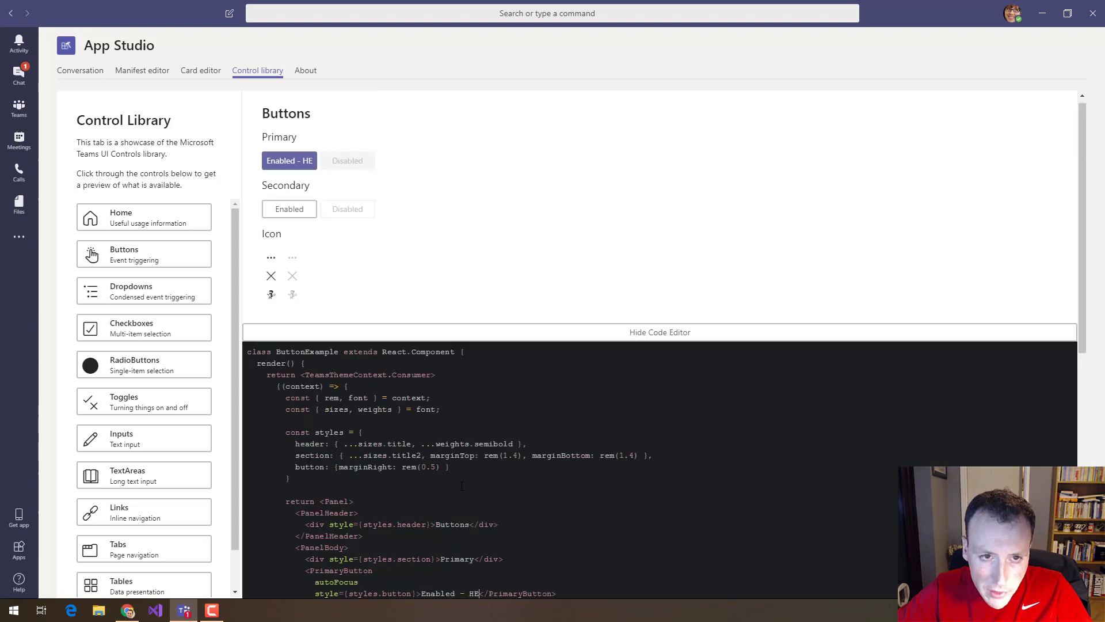
type("LLO")
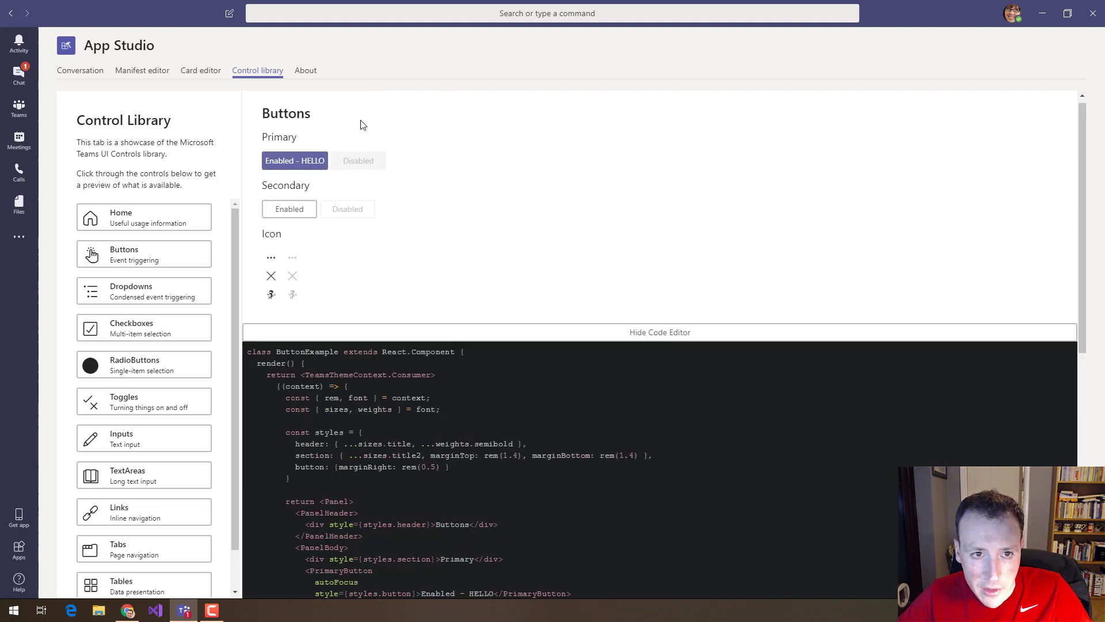